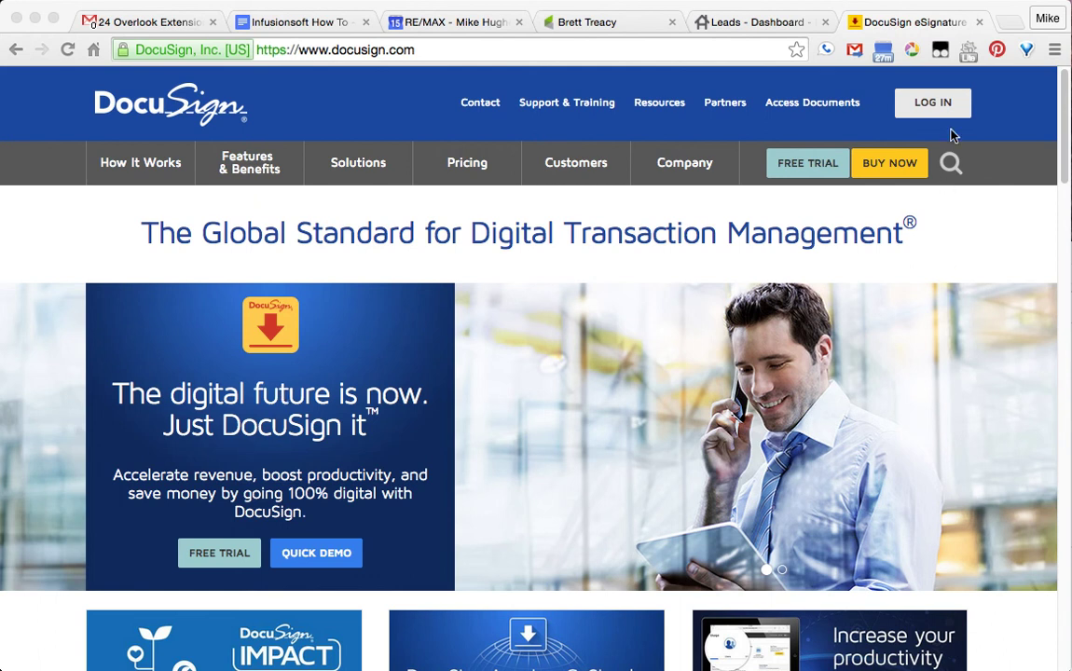
# Open the DocuSign login page and sign in with the account password.
pyautogui.doubleClick(345, 55)
pyautogui.click(1026, 110)
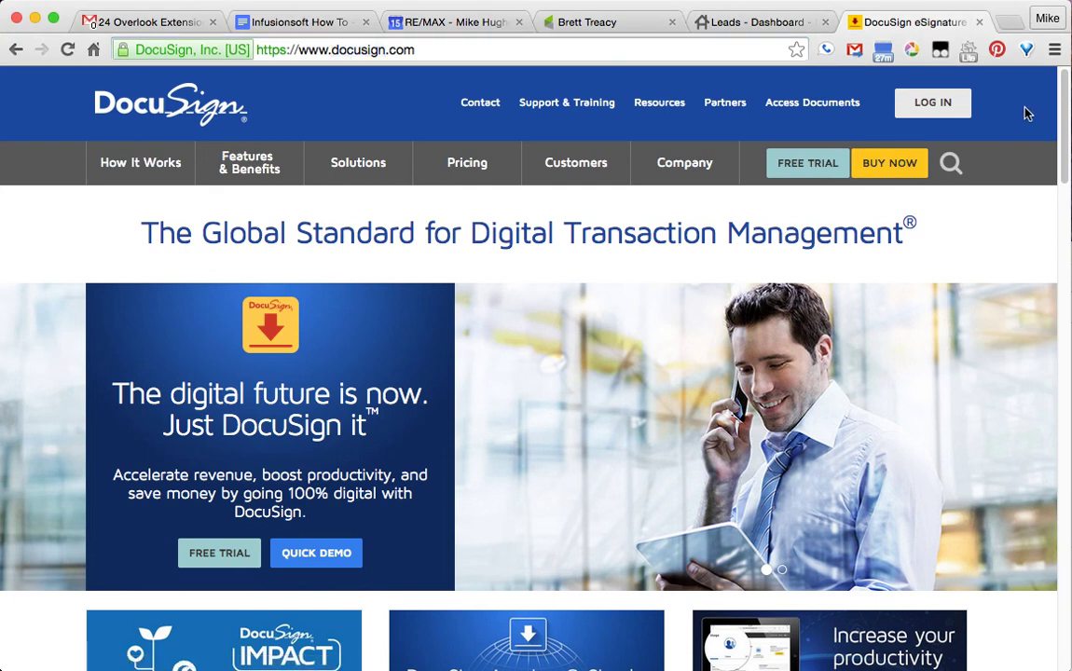
pyautogui.click(927, 107)
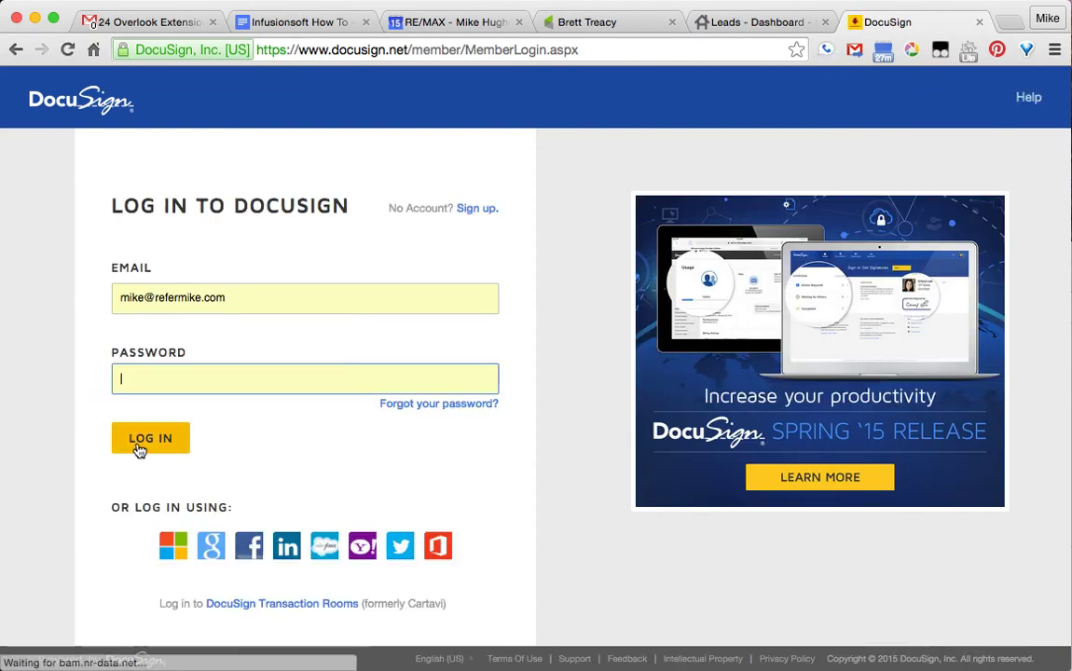
pyautogui.write('******')
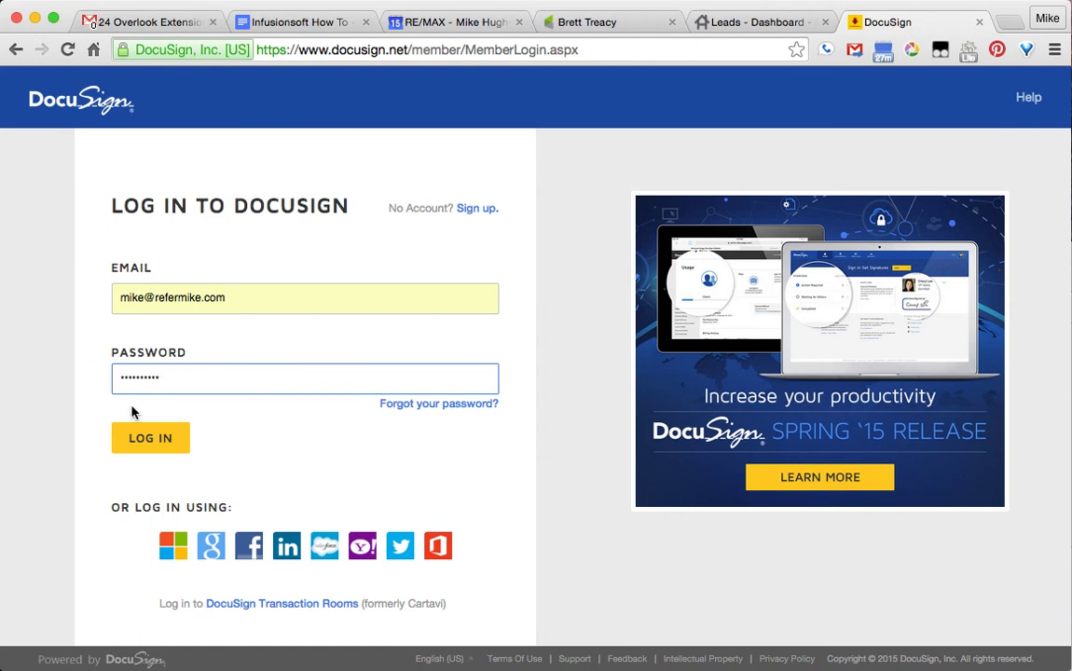
pyautogui.press('Tab')
pyautogui.press('Return')
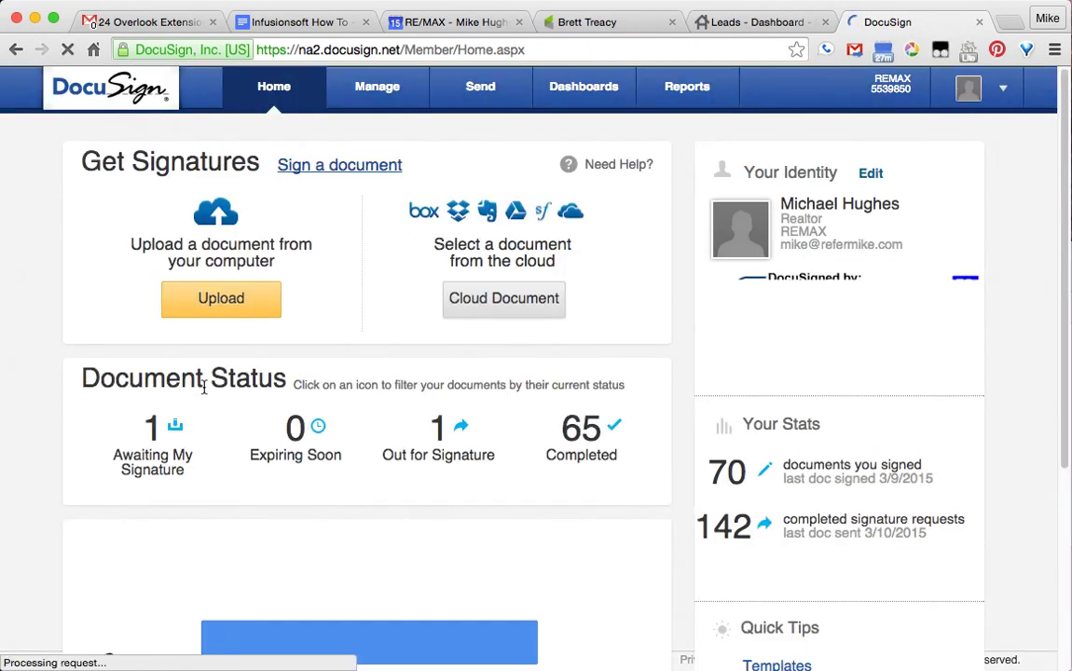
pyautogui.click(222, 300)
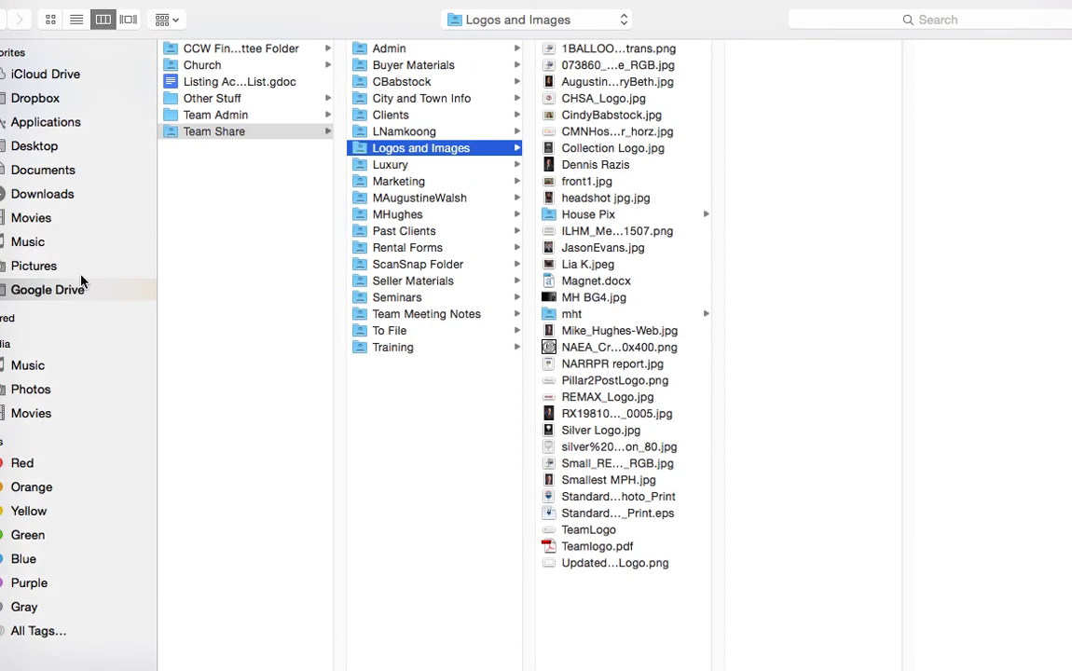
pyautogui.click(35, 147)
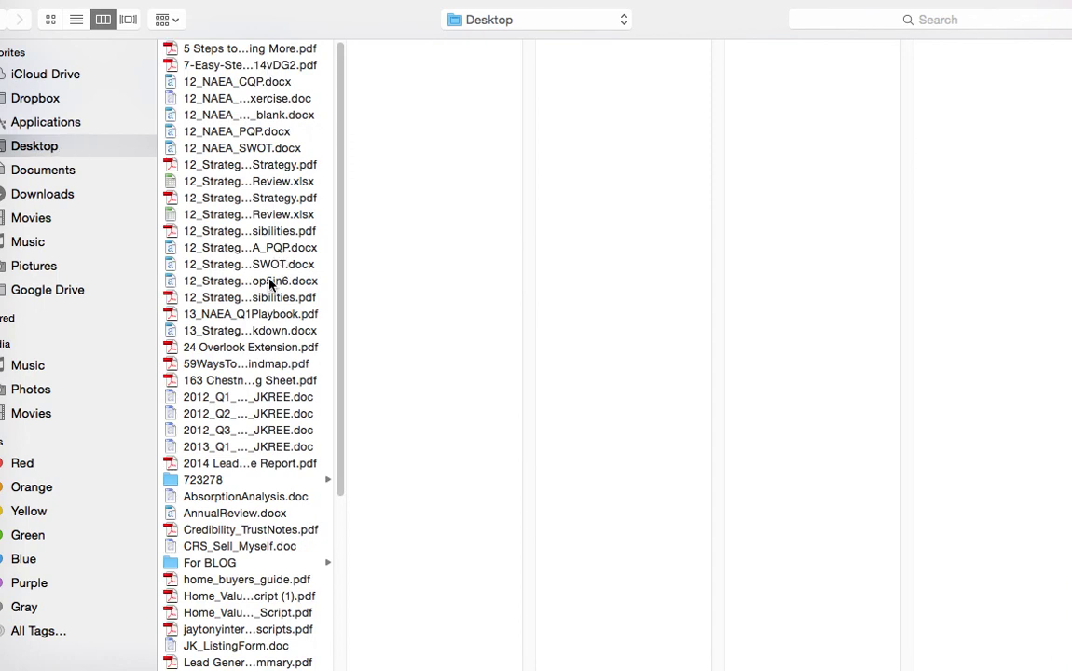
pyautogui.click(254, 348)
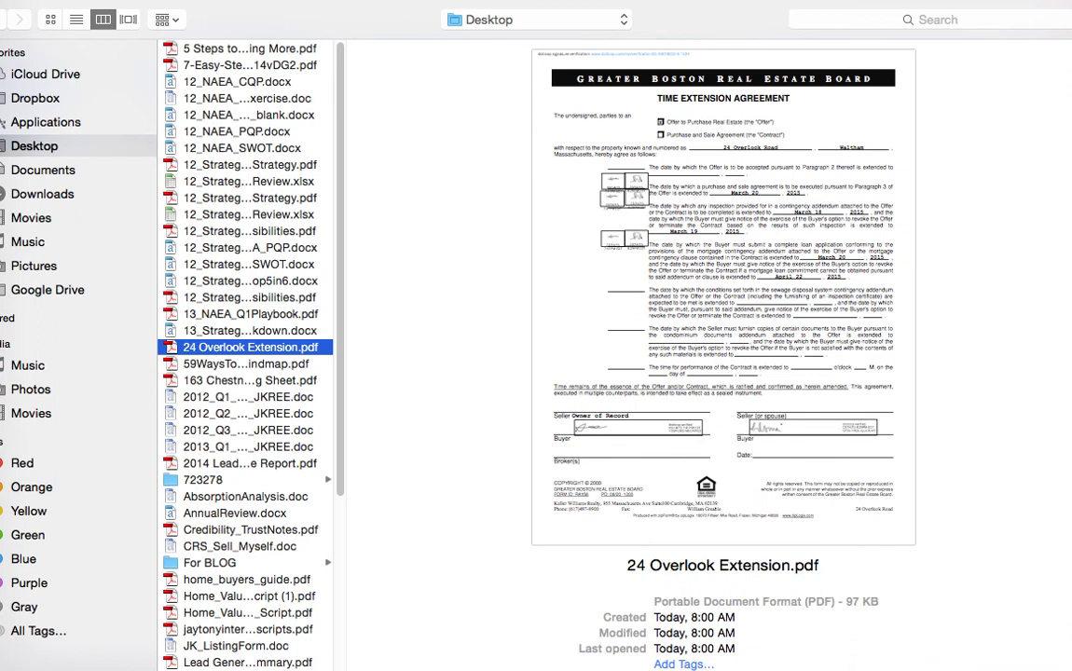
pyautogui.press('Return')
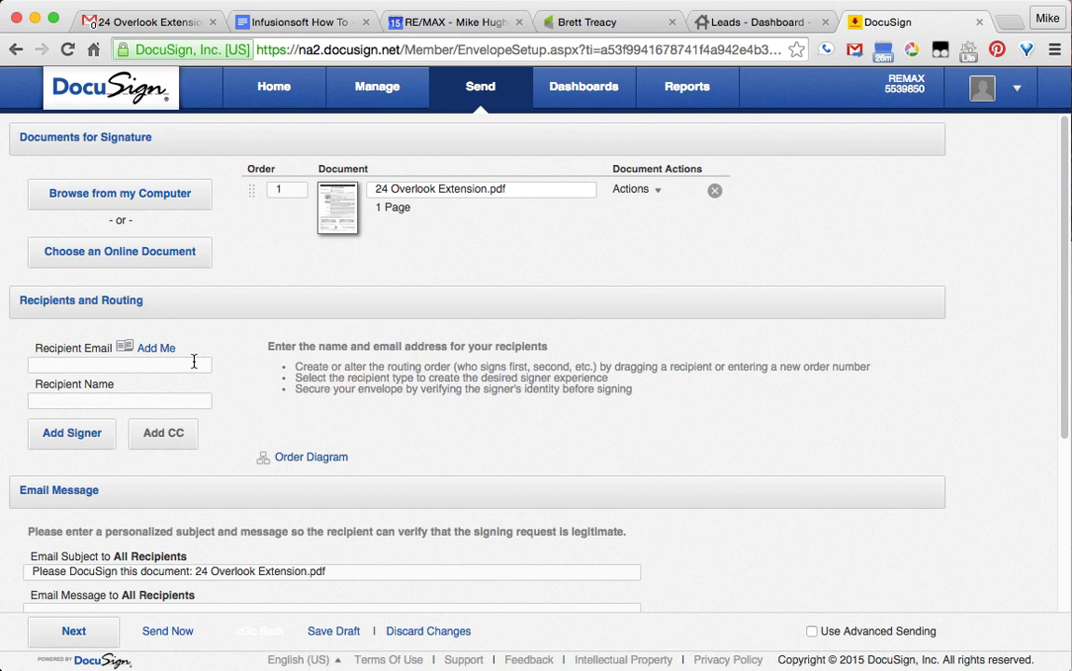
# Add two saved contacts as signers at routing order 1 and view the parallel signing-order diagram.
pyautogui.click(174, 399)
pyautogui.write('marsh')
pyautogui.click(163, 422)
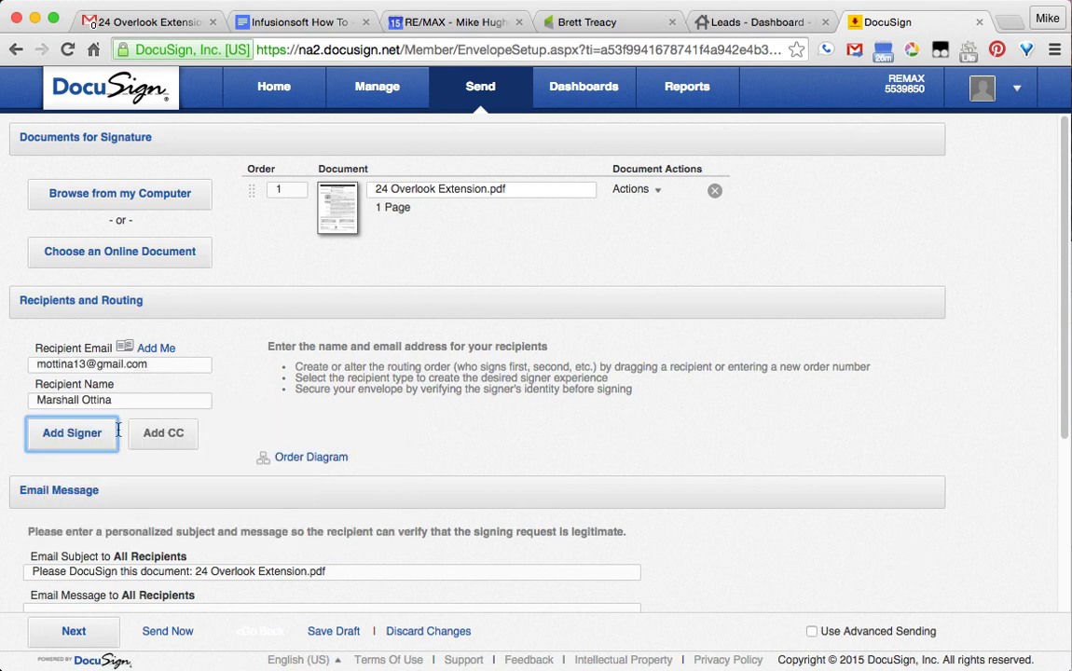
pyautogui.click(93, 435)
pyautogui.click(130, 403)
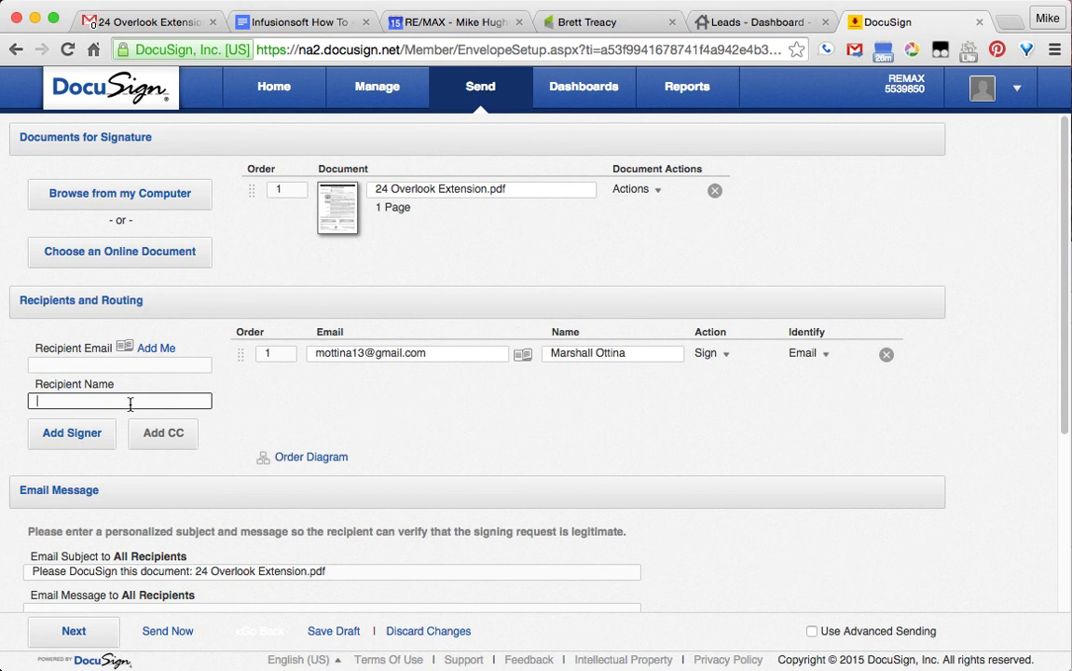
pyautogui.write('shau')
pyautogui.click(102, 412)
pyautogui.click(72, 434)
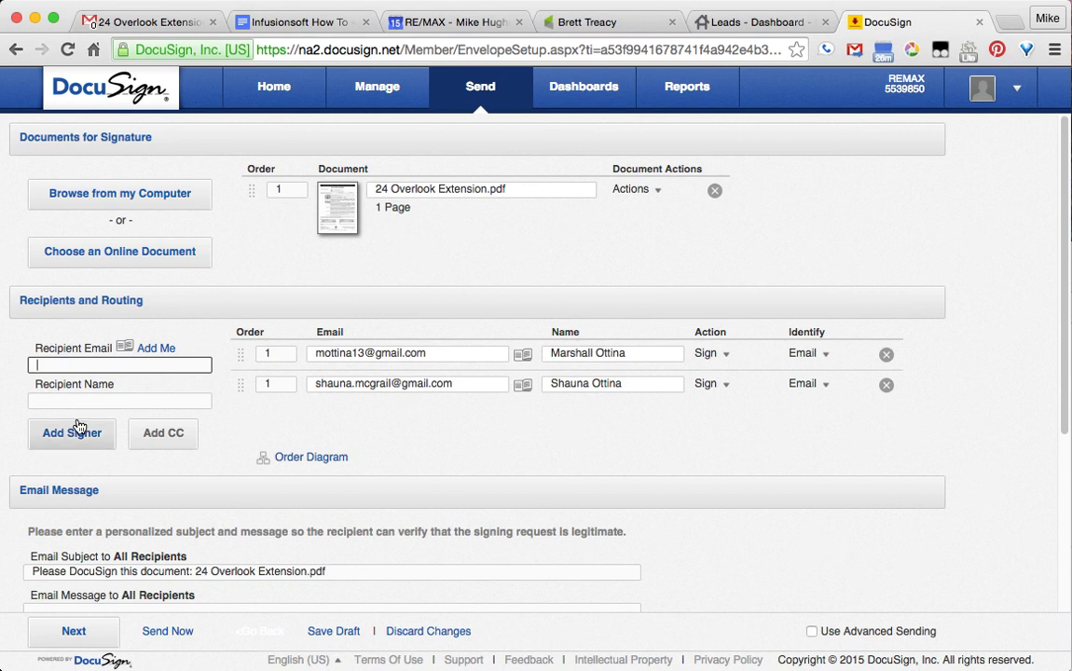
pyautogui.click(307, 463)
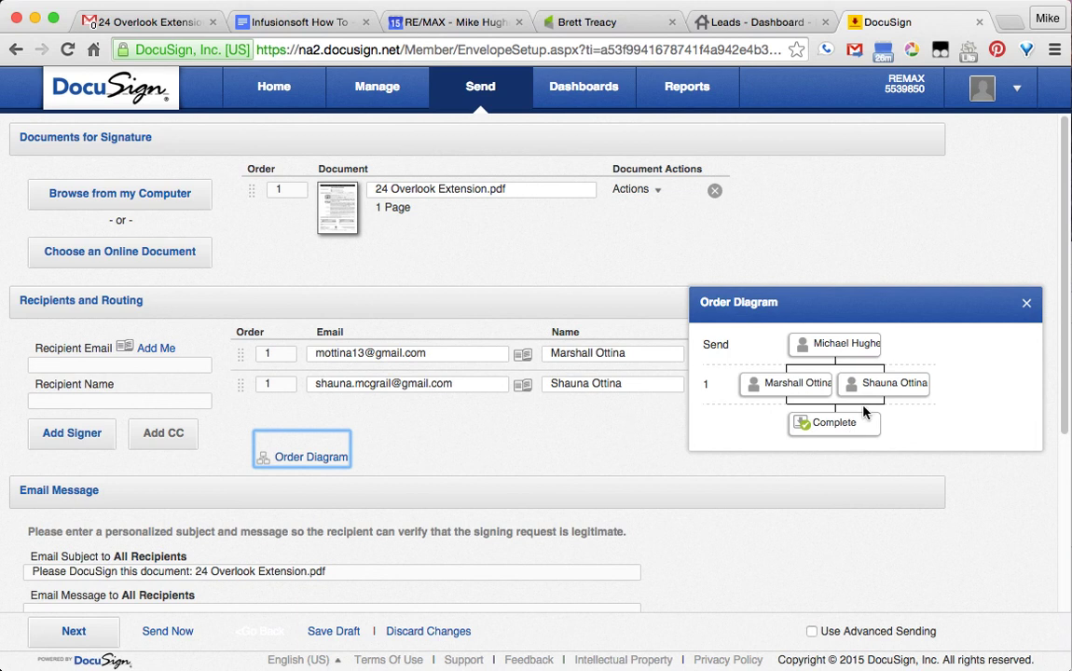
pyautogui.moveTo(870, 374); pyautogui.dragTo(824, 362)
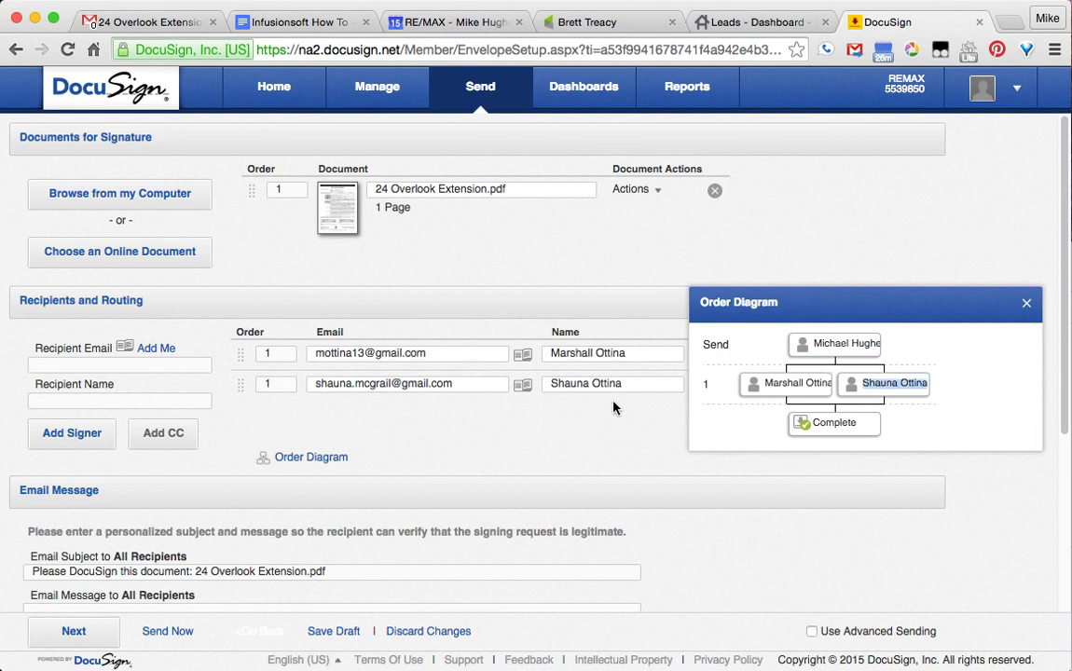
pyautogui.doubleClick(275, 384)
pyautogui.write('2')
pyautogui.click(262, 427)
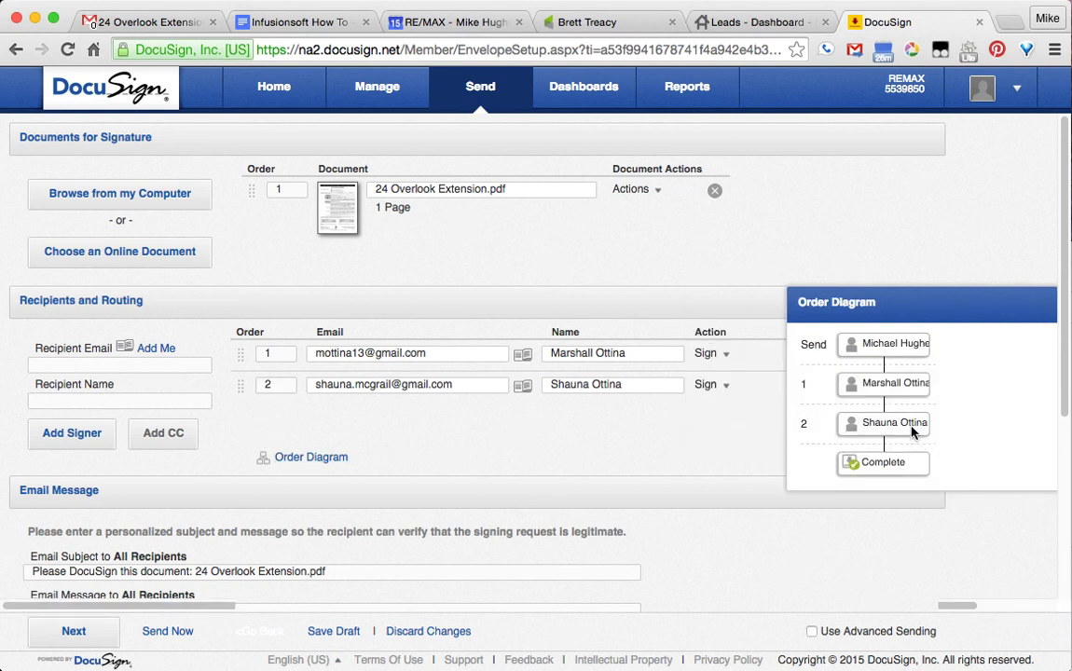
pyautogui.click(276, 386)
pyautogui.press('BackSpace')
pyautogui.write('1')
pyautogui.click(359, 418)
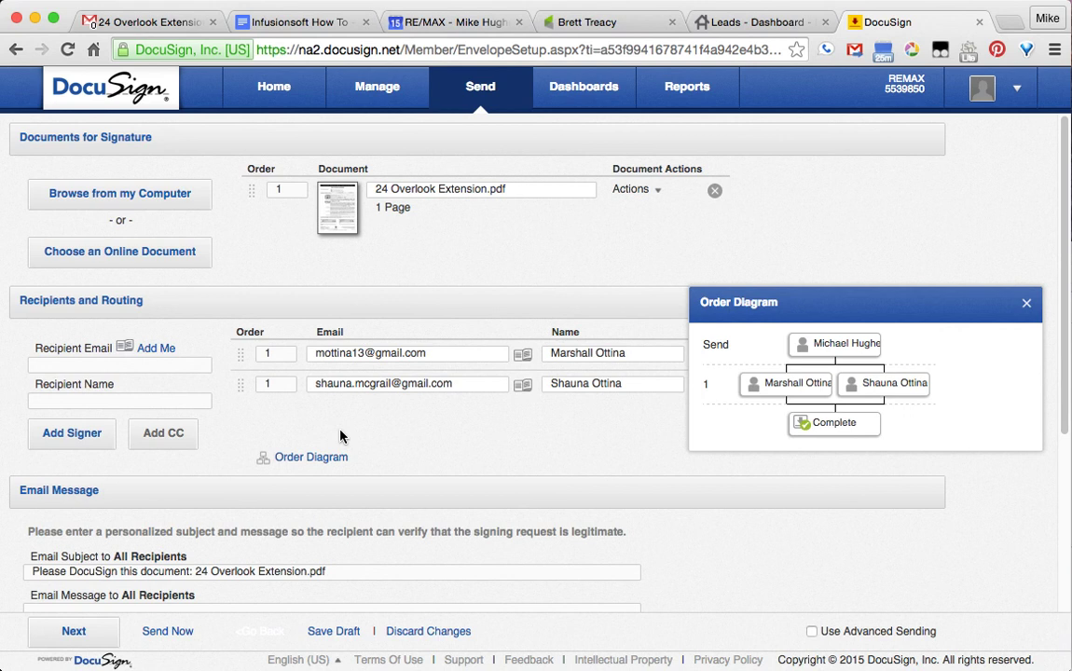
pyautogui.click(1027, 303)
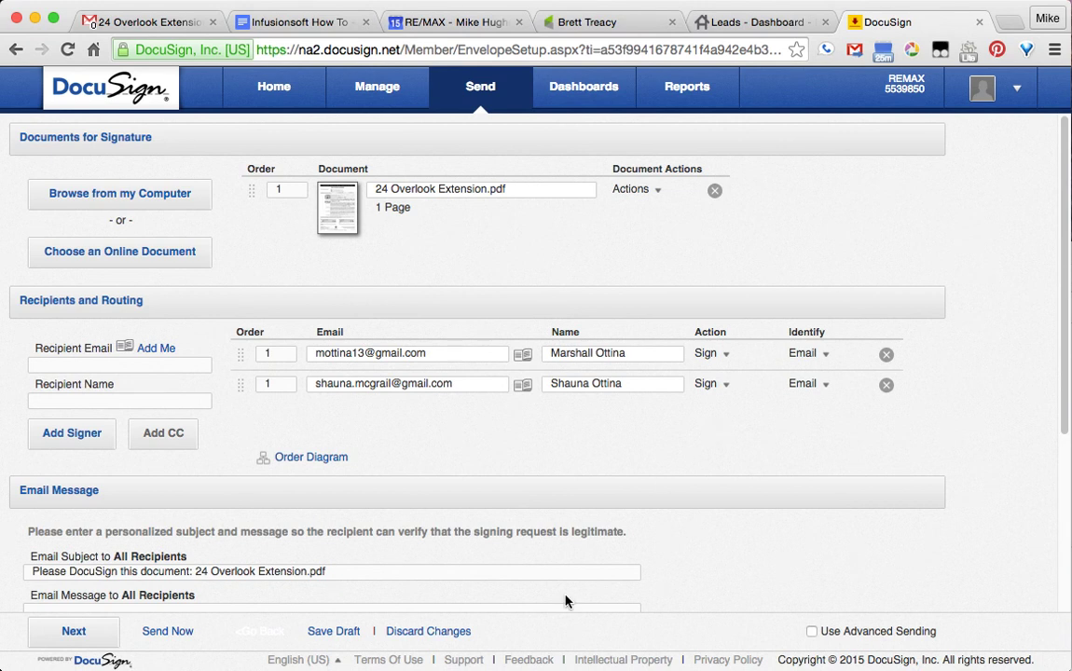
pyautogui.scroll(-3, 446, 525)
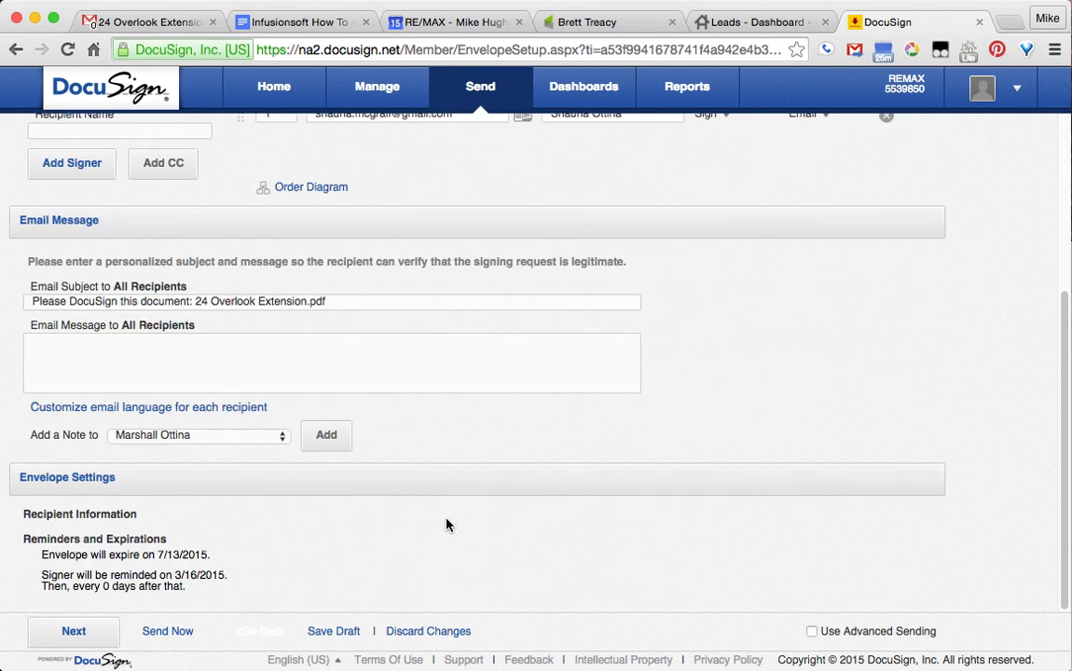
# Write the email message greeting both signers and explaining the home inspection deadline extension.
pyautogui.click(224, 378)
pyautogui.write('Hi A')
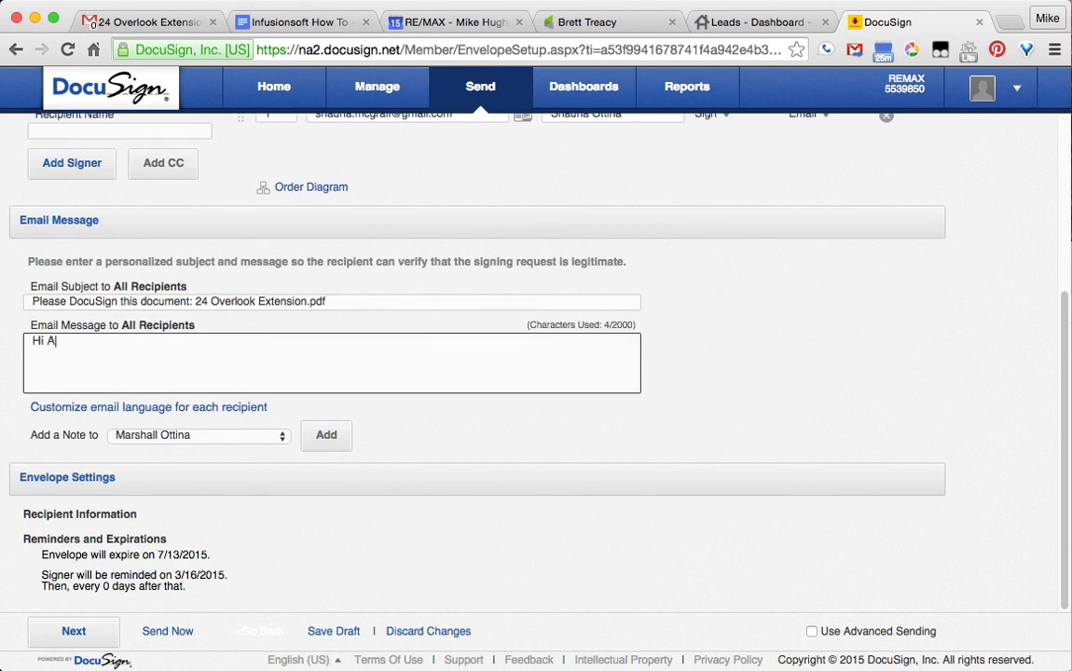
pyautogui.press('BackSpace')
pyautogui.write('Marshall & Shaun')
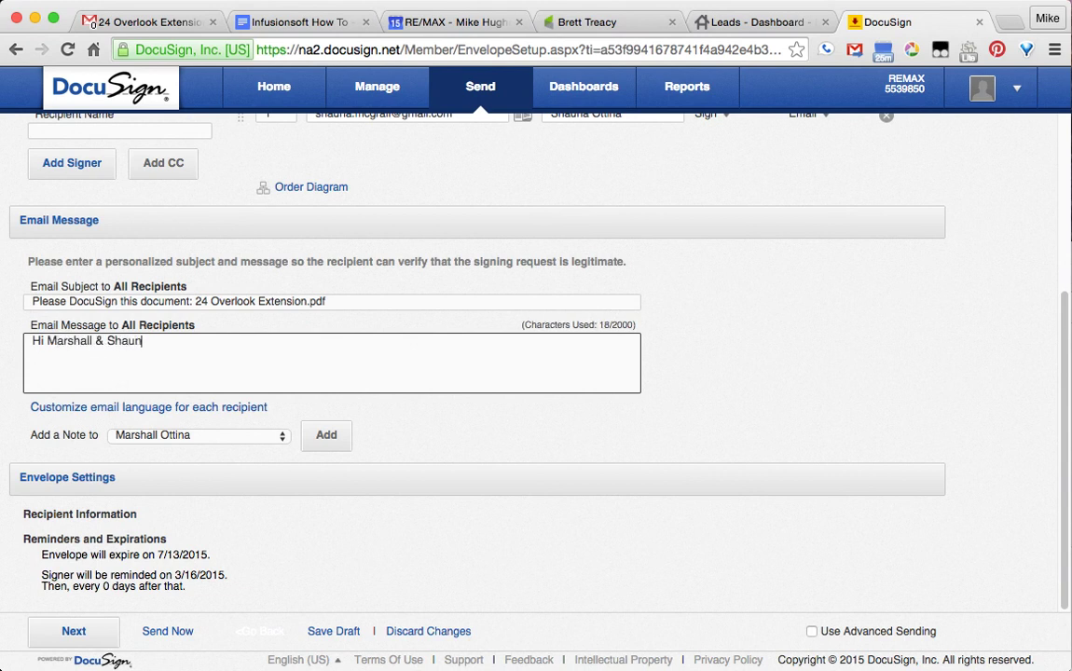
pyautogui.write('a,Please e-sign the ')
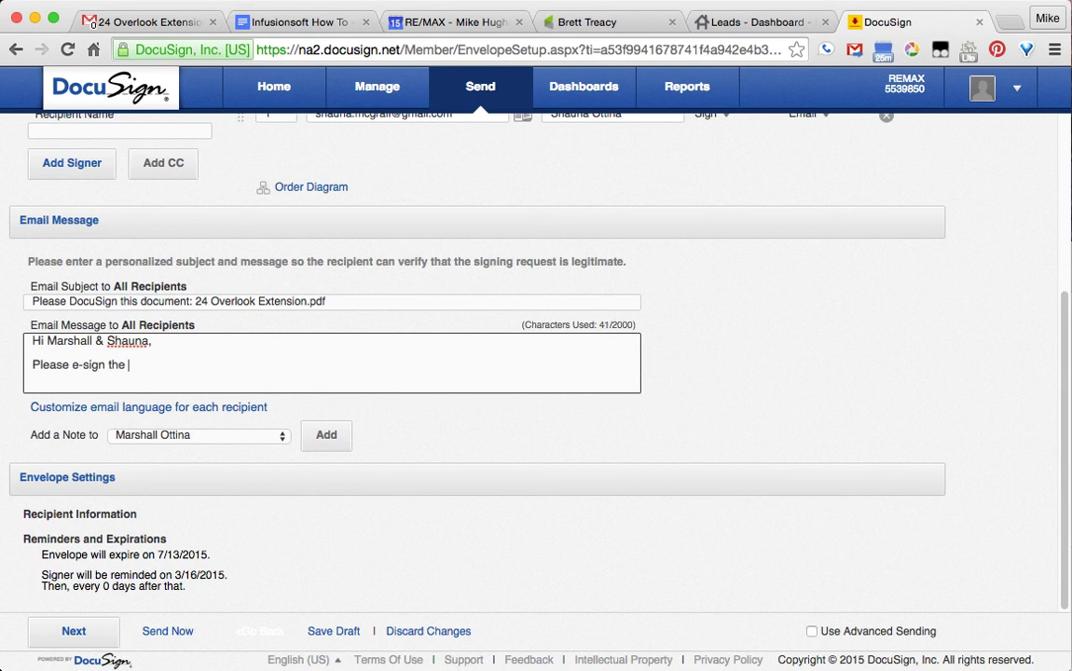
pyautogui.write('attached document - this wil')
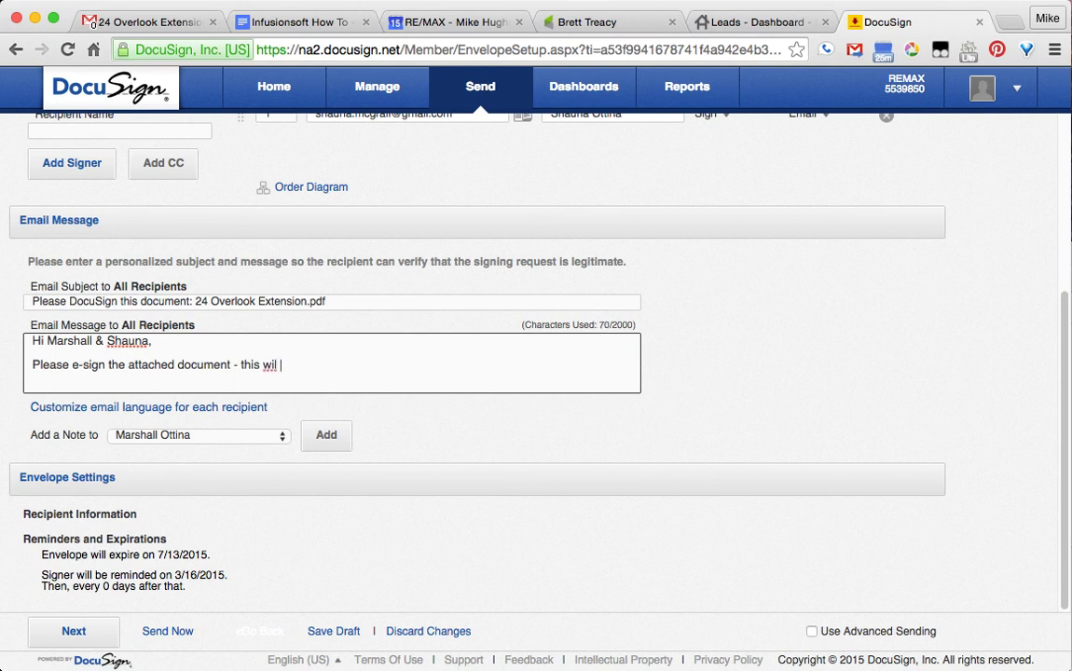
pyautogui.press('BackSpace')
pyautogui.write('l extend the home inspection deadline while the buyers ')
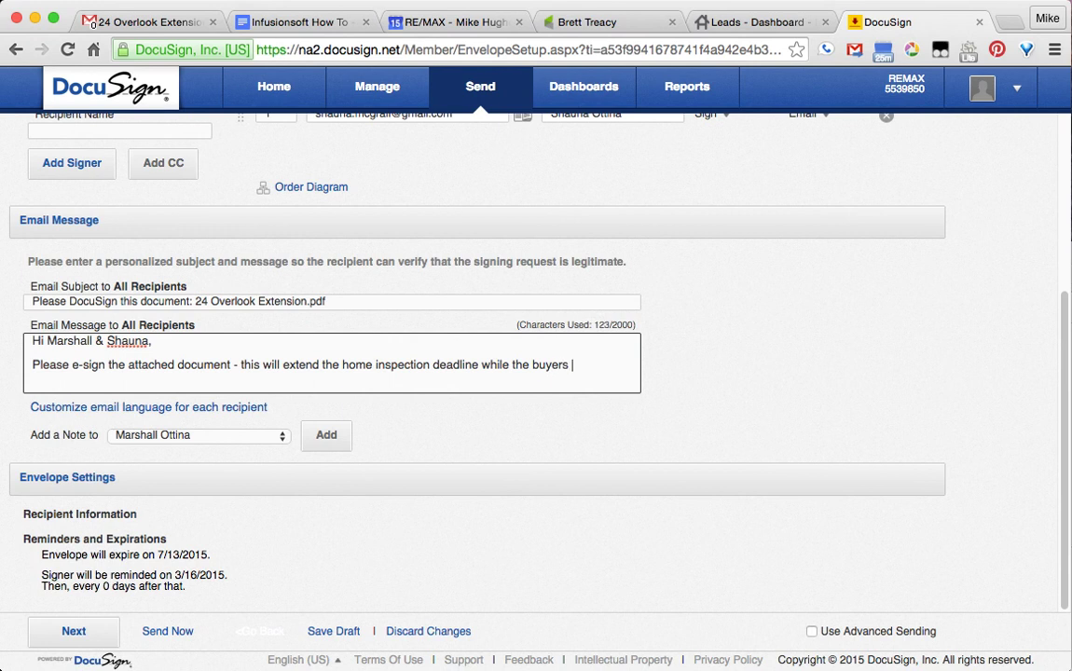
pyautogui.write('get more info')
pyautogui.write('. from the firs')
pyautogui.write(' department.')
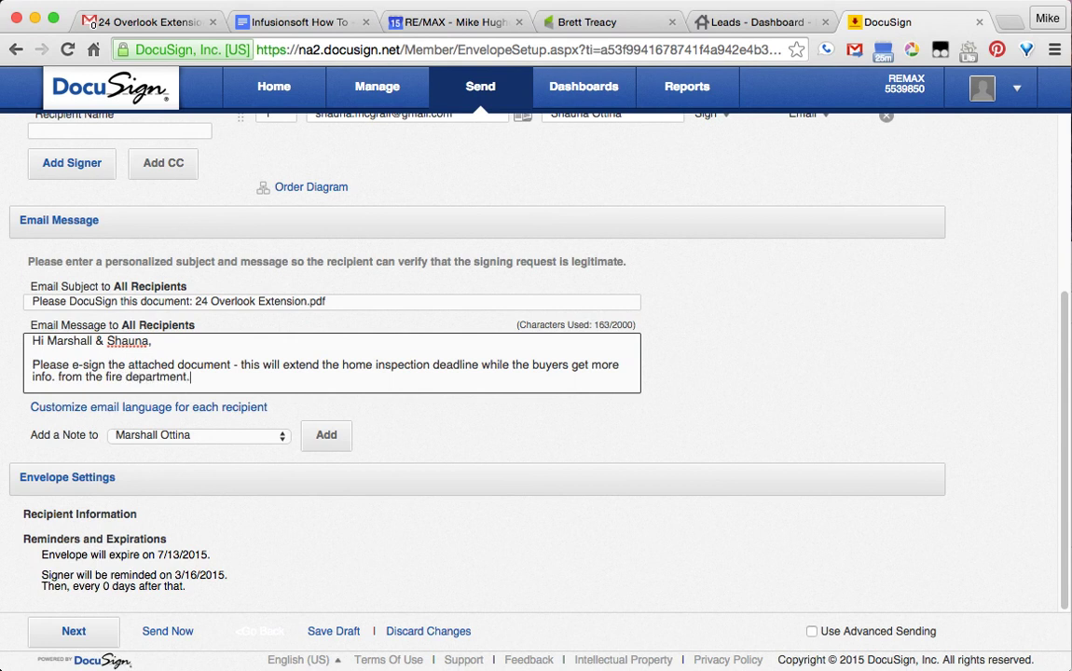
# Add a 'Best regards' sign-off with the sender's name and a line inviting questions or concerns.
pyautogui.press('Return')
pyautogui.press('Return')
pyautogui.write('Best regards,')
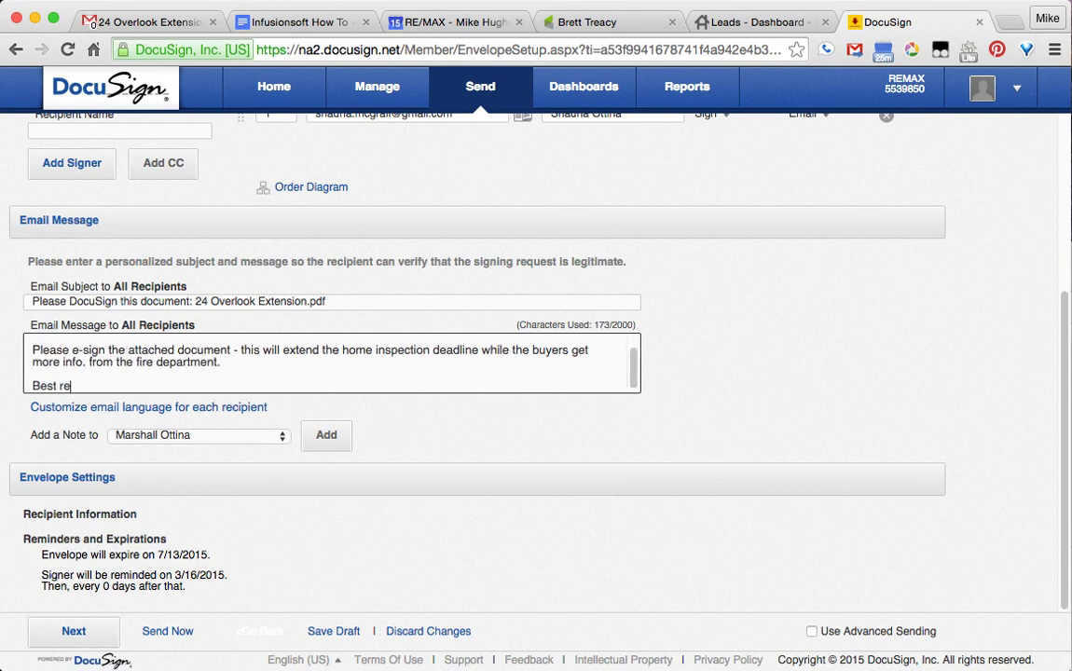
pyautogui.press('Return')
pyautogui.write('Mike')
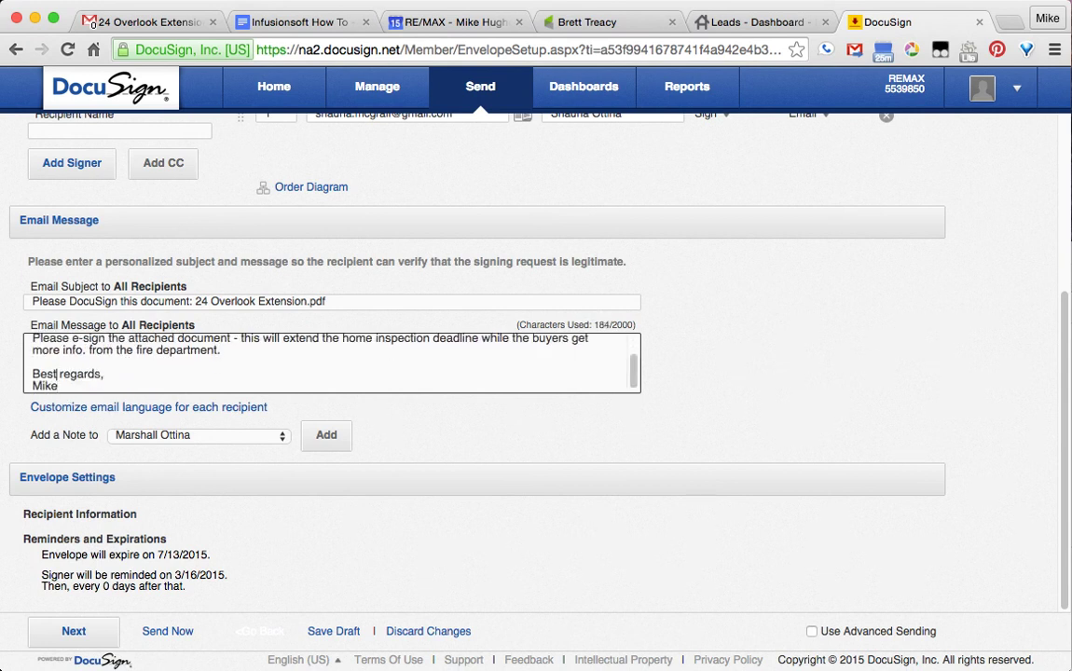
pyautogui.press('Return')
pyautogui.write('Please l')
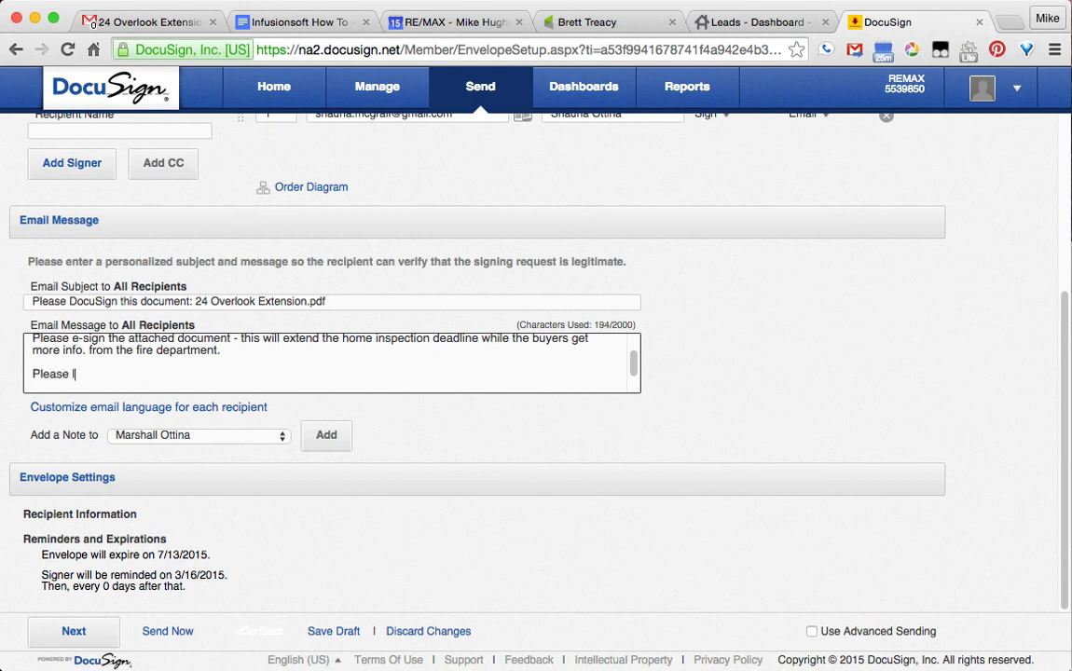
pyautogui.write('et me know if you have any questions')
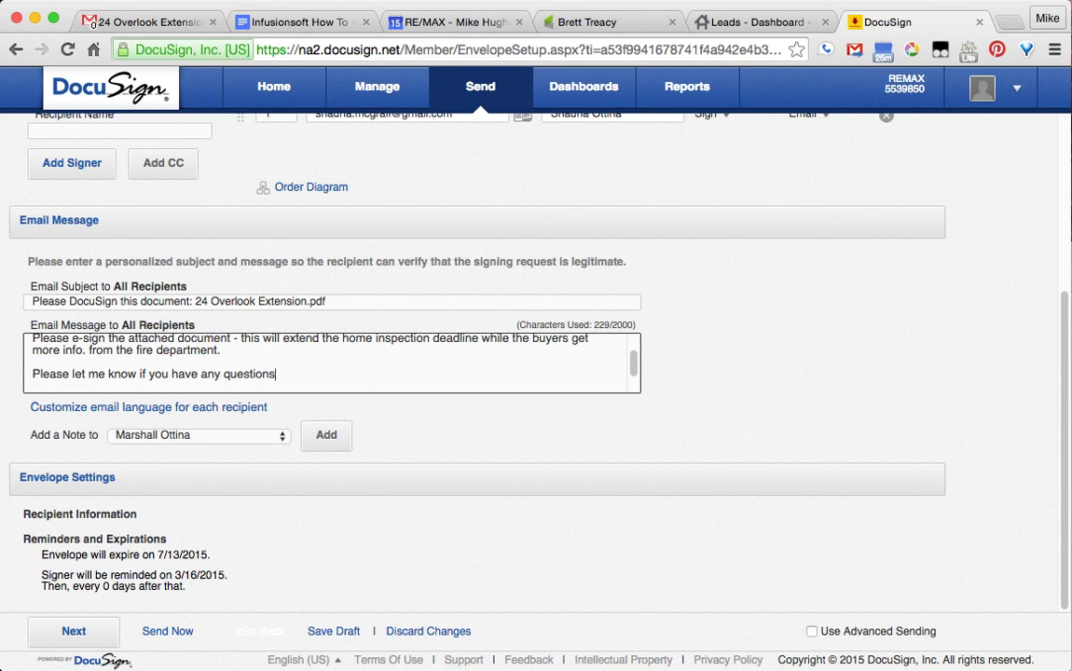
pyautogui.write(' or concerns.')
pyautogui.click(82, 633)
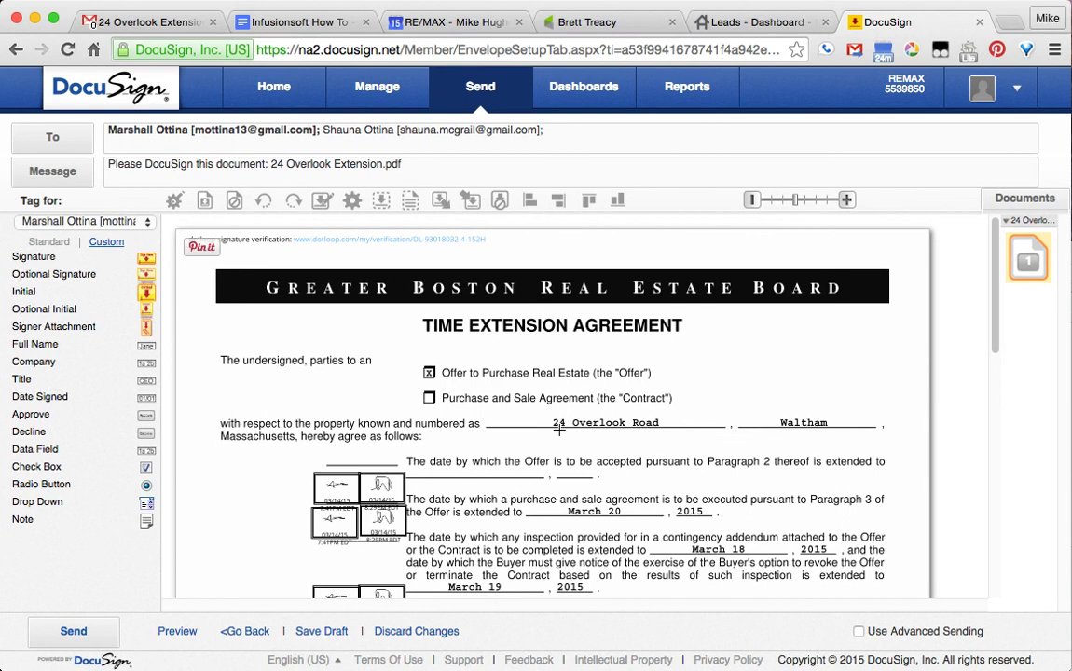
pyautogui.scroll(-3, 401, 334)
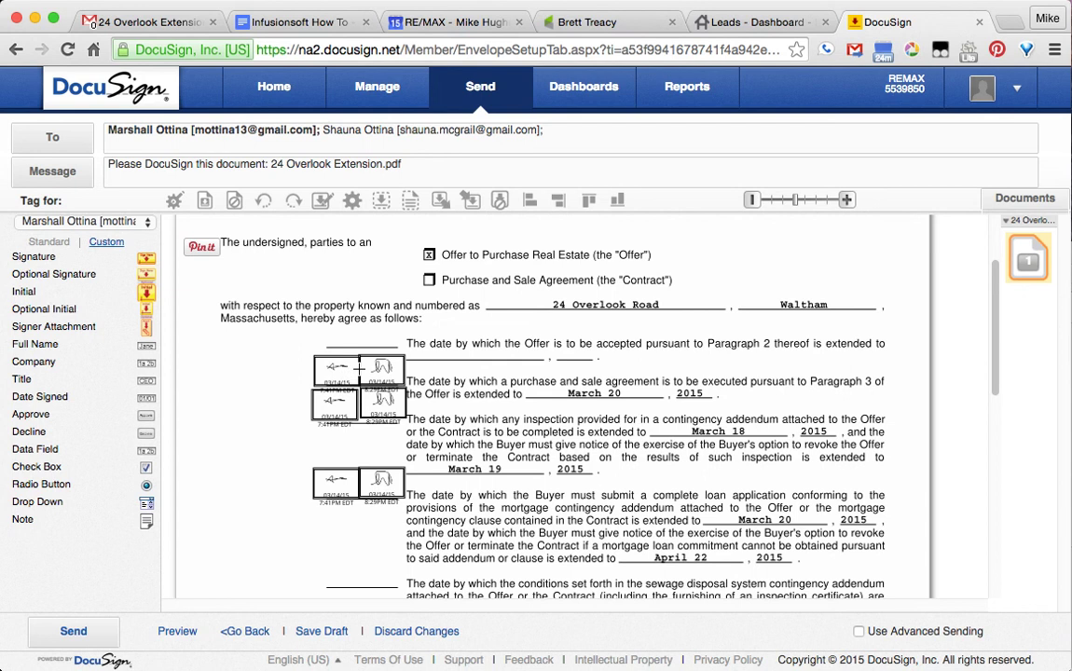
pyautogui.scroll(3, 444, 358)
pyautogui.scroll(-2, 424, 485)
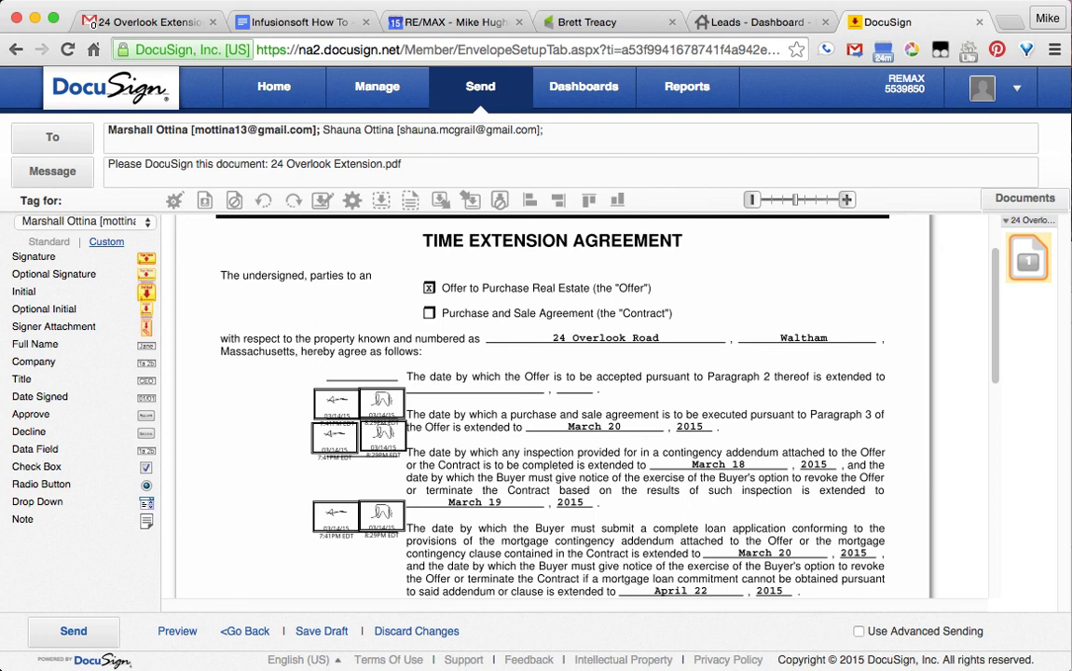
pyautogui.scroll(2, 270, 411)
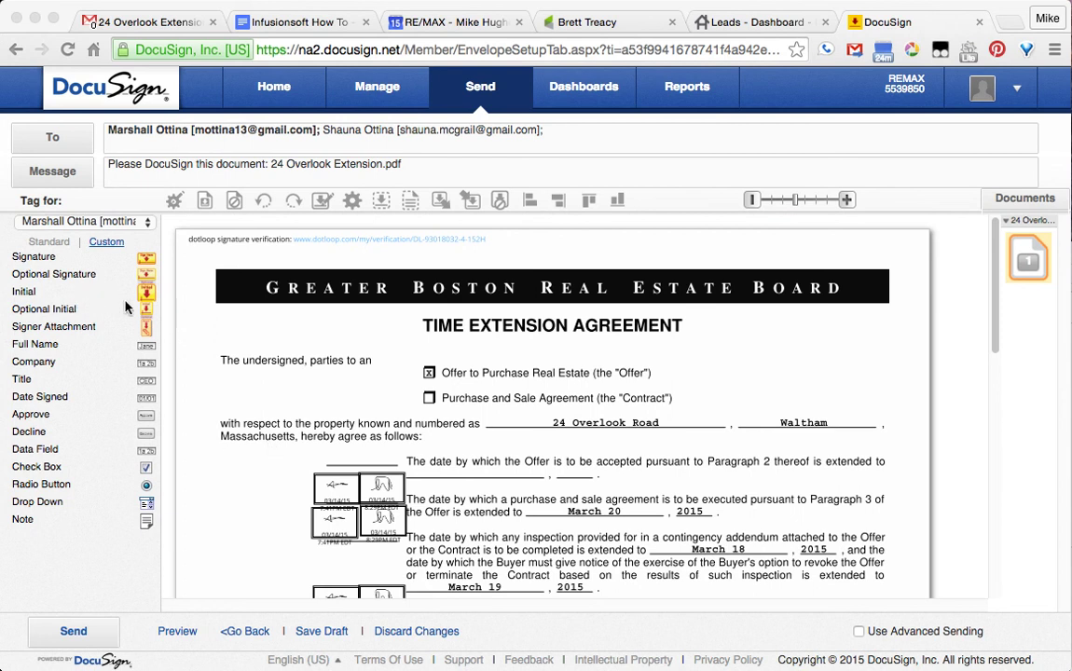
pyautogui.scroll(-1, 346, 320)
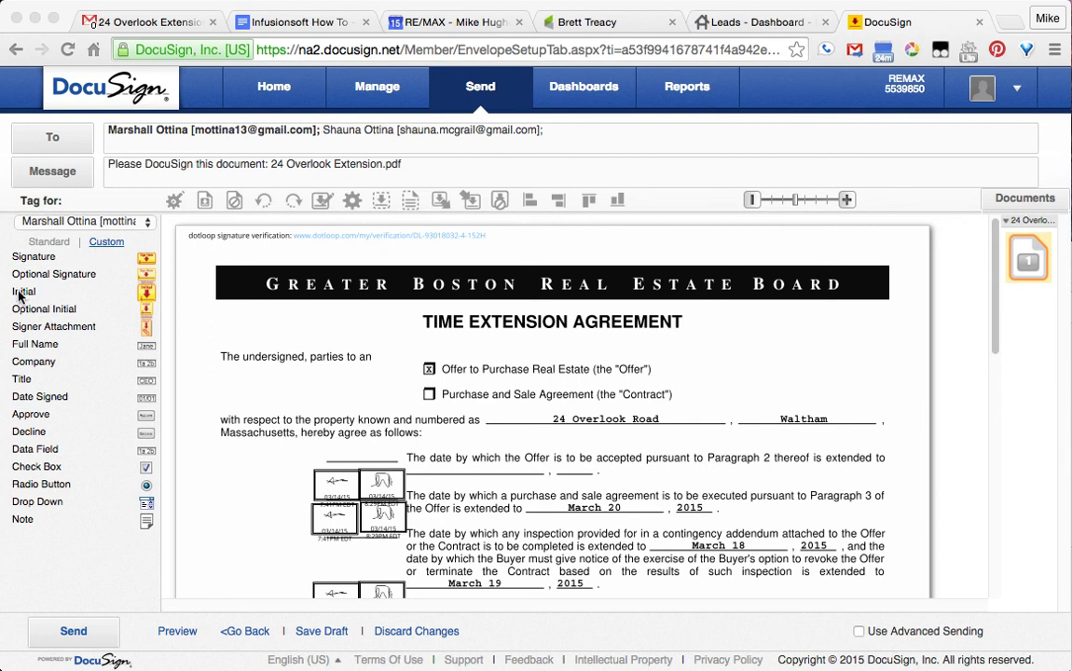
# Place first-signer Initial tags by the Offer date and March 19 paragraphs, plus a Seller Sign Here.
pyautogui.moveTo(19, 295); pyautogui.dragTo(276, 466)
pyautogui.moveTo(22, 292); pyautogui.dragTo(270, 501)
pyautogui.scroll(-4, 247, 438)
pyautogui.moveTo(287, 371); pyautogui.dragTo(289, 453)
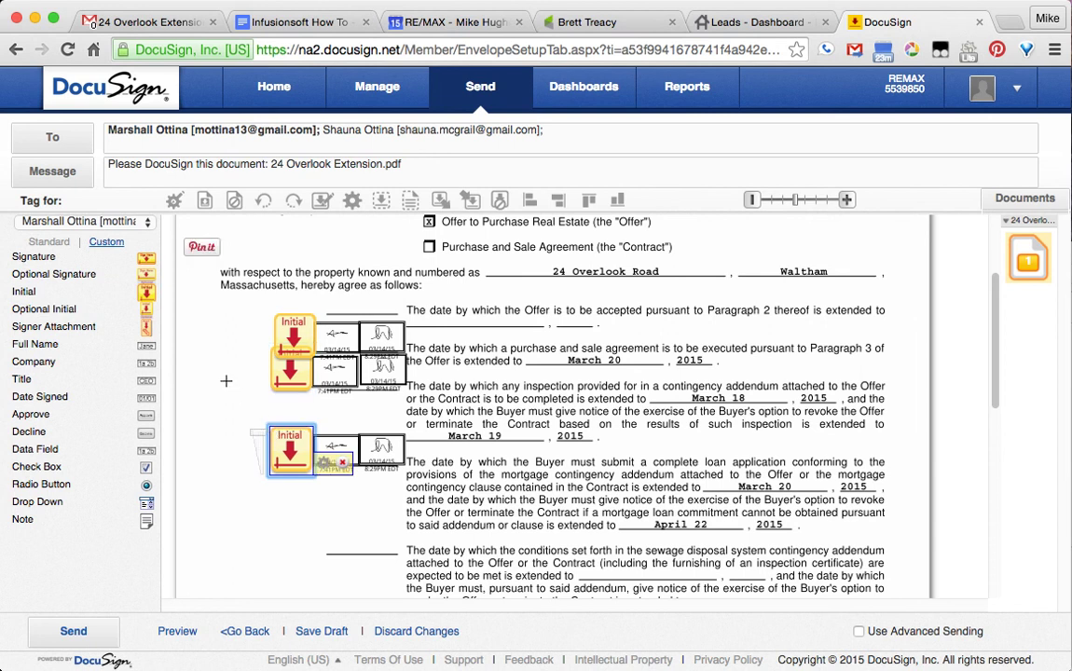
pyautogui.scroll(-8, 225, 382)
pyautogui.scroll(-1, 299, 324)
pyautogui.moveTo(33, 263)
pyautogui.mouseDown()
pyautogui.moveTo(71, 251)
pyautogui.moveTo(238, 391)
pyautogui.moveTo(226, 421)
pyautogui.moveTo(241, 431)
pyautogui.mouseUp()
pyautogui.scroll(13, 305, 336)
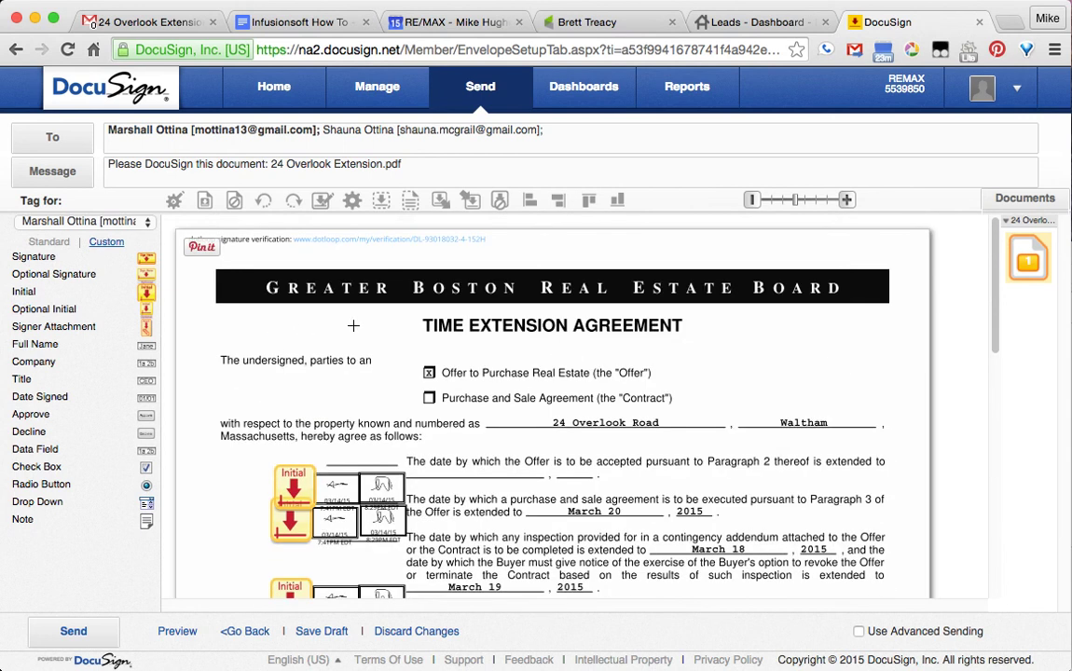
# Switch to the second signer and place Initial tags beside the date paragraphs, including March 19.
pyautogui.click(377, 138)
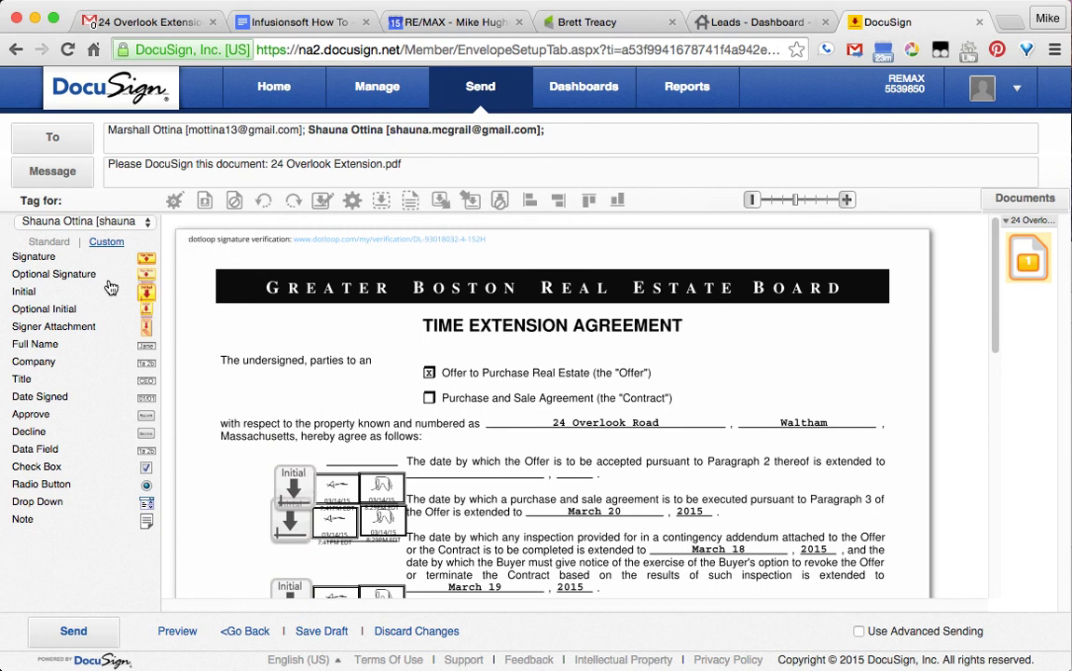
pyautogui.scroll(-5, 250, 301)
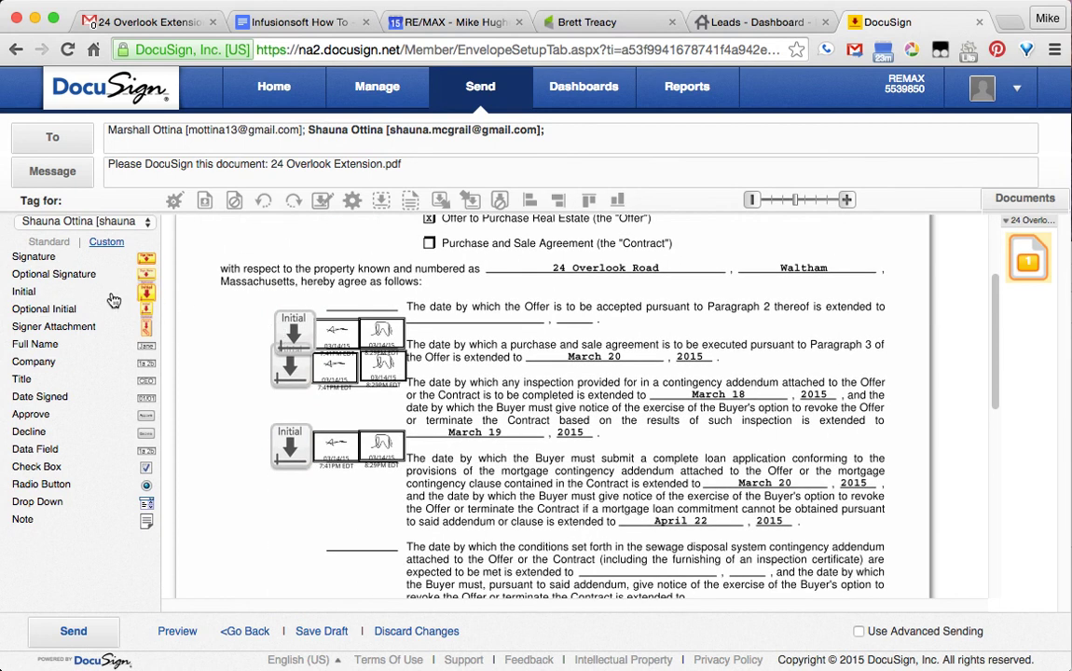
pyautogui.moveTo(35, 295); pyautogui.dragTo(190, 305)
pyautogui.moveTo(32, 290); pyautogui.dragTo(233, 350)
pyautogui.moveTo(33, 291); pyautogui.dragTo(232, 428)
# Add the second signer's Sign Here on the Seller (or spouse) line and Date Signed on Date.
pyautogui.scroll(-5, 238, 415)
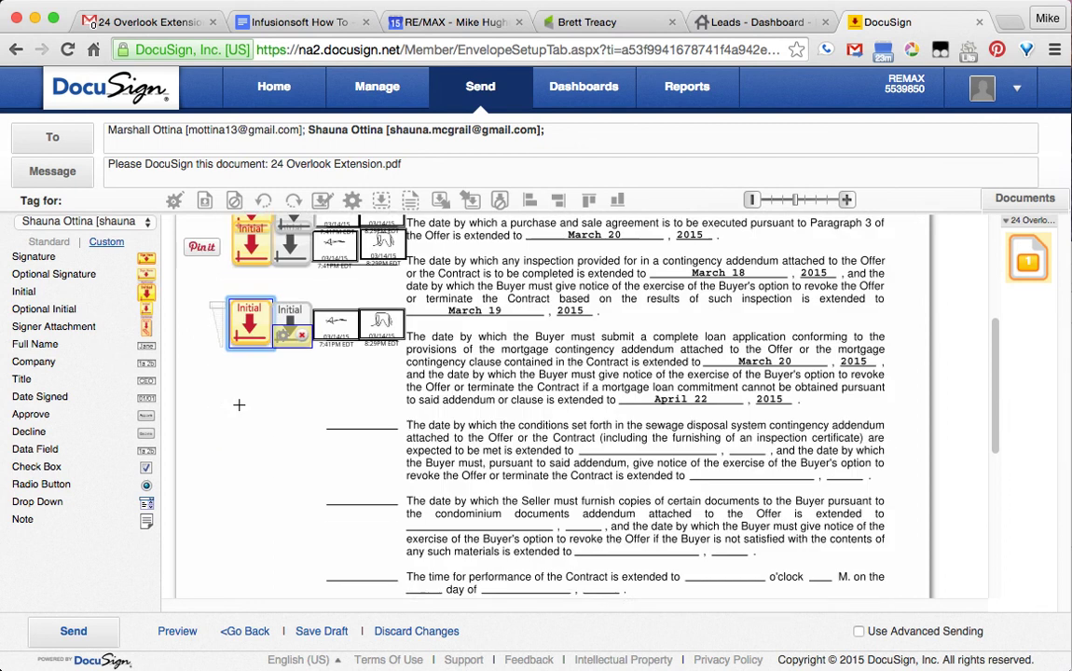
pyautogui.moveTo(35, 284); pyautogui.dragTo(591, 421)
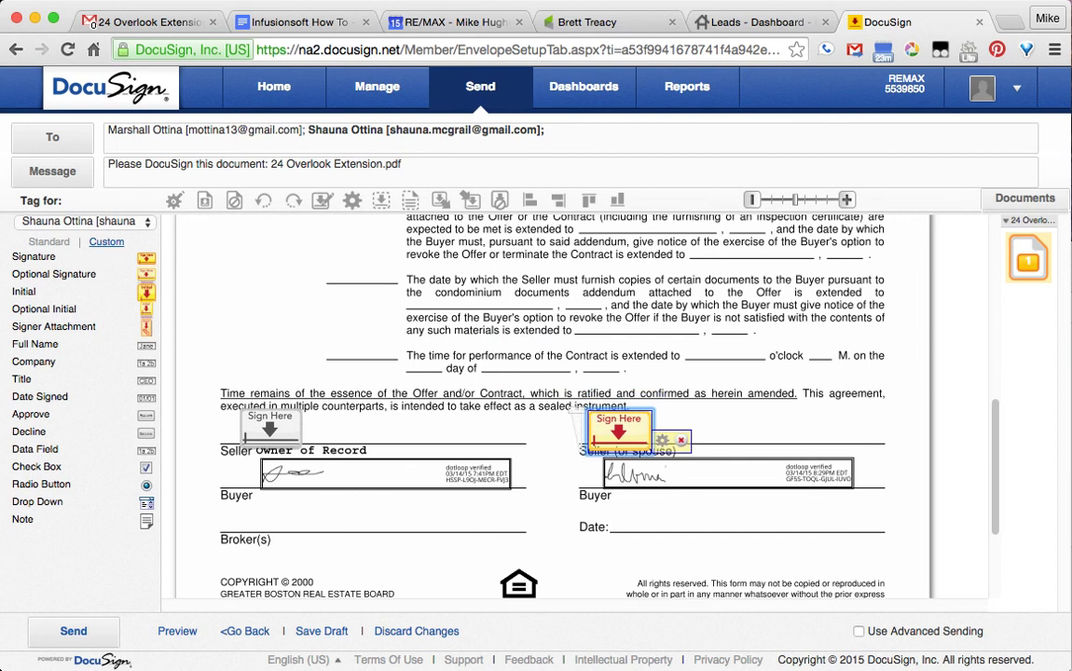
pyautogui.moveTo(35, 403); pyautogui.dragTo(622, 517)
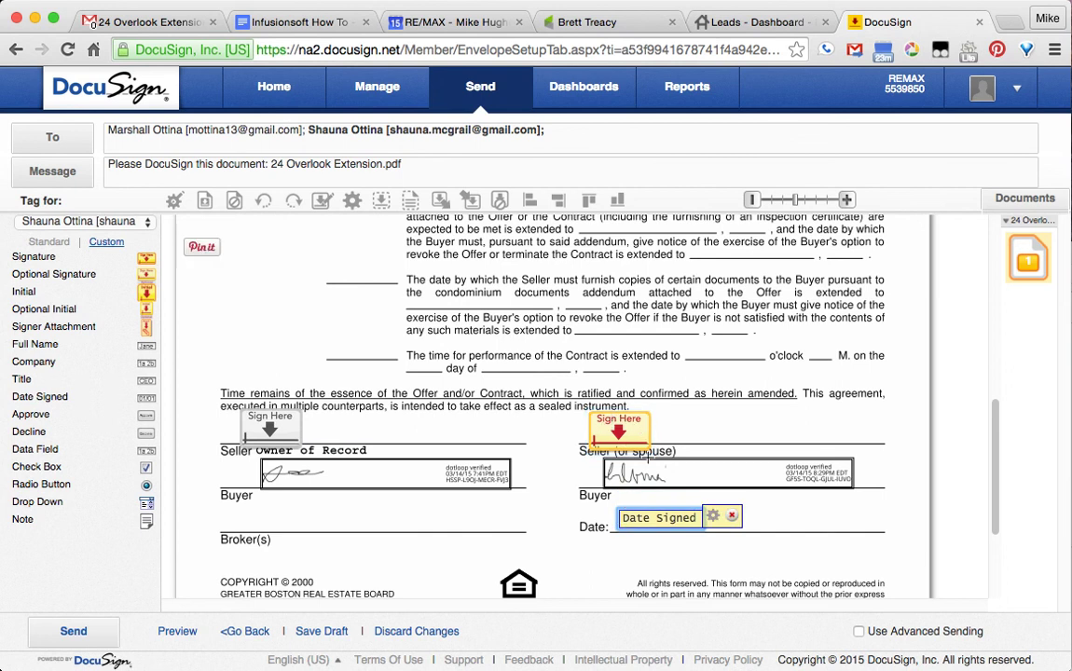
pyautogui.scroll(10, 334, 425)
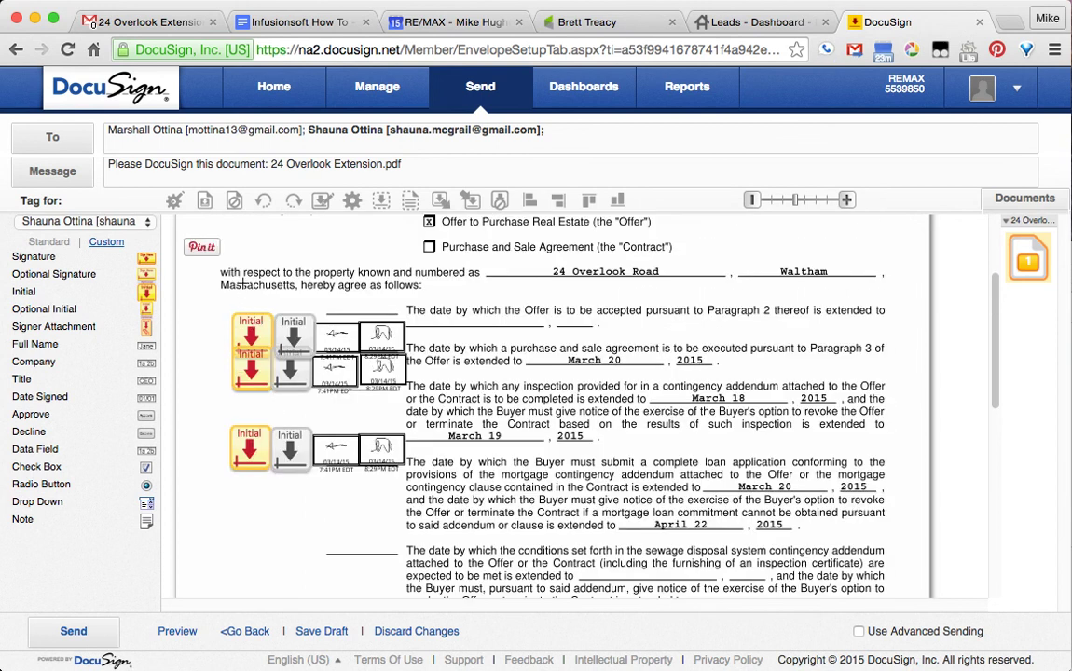
# Shrink the top Initial tag to 80% and the lower Initial tag to 75%.
pyautogui.click(252, 333)
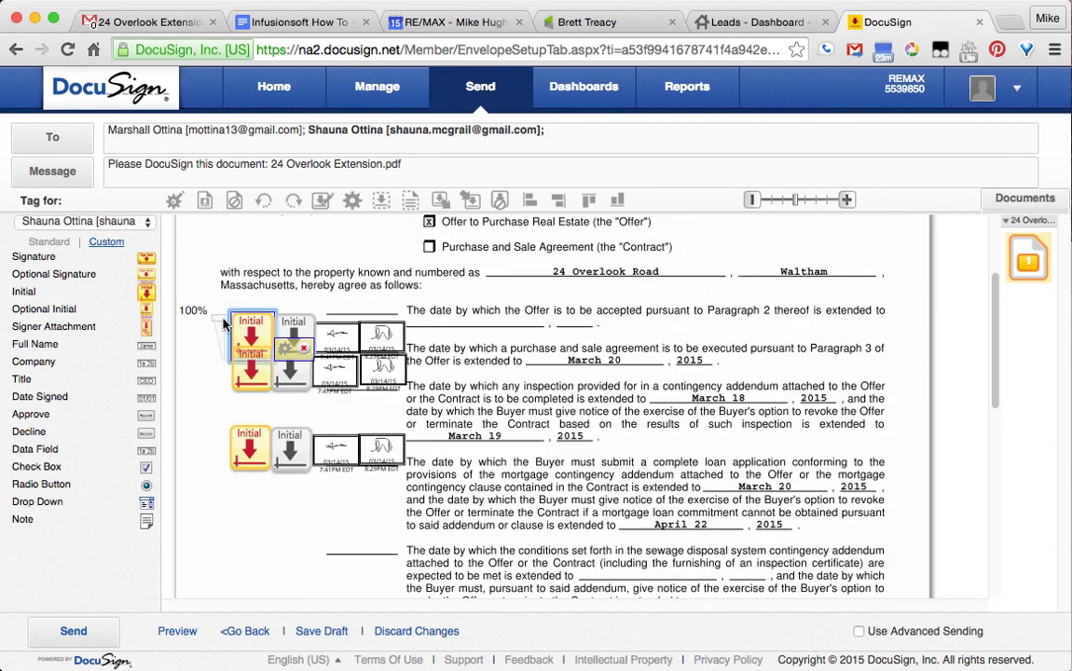
pyautogui.moveTo(219, 322); pyautogui.dragTo(204, 289)
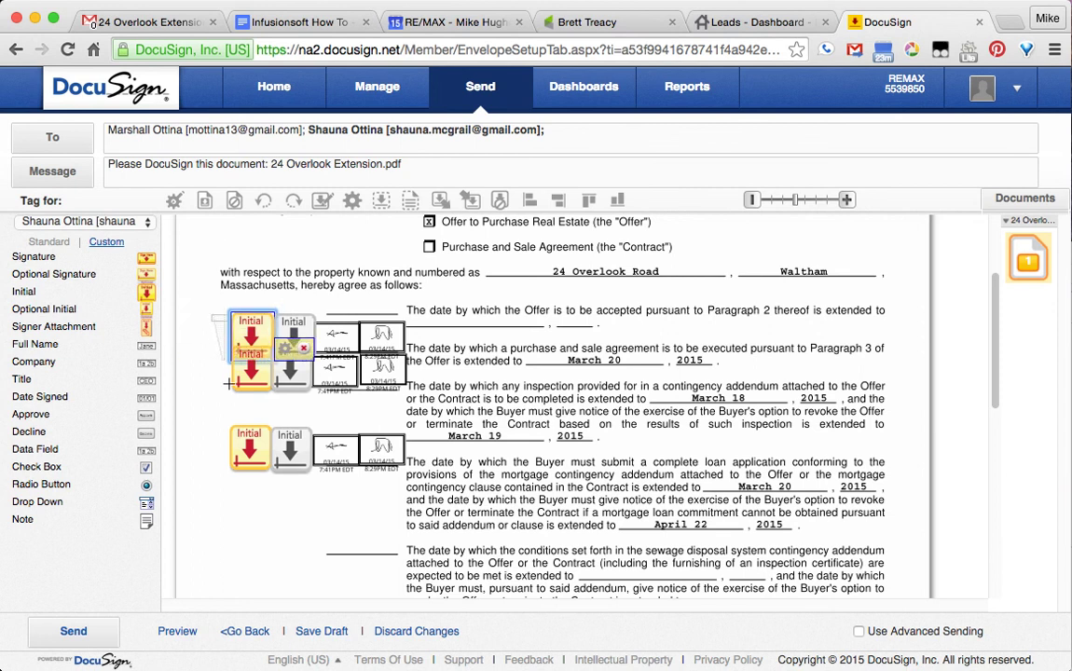
pyautogui.click(248, 450)
pyautogui.moveTo(218, 435); pyautogui.dragTo(194, 384)
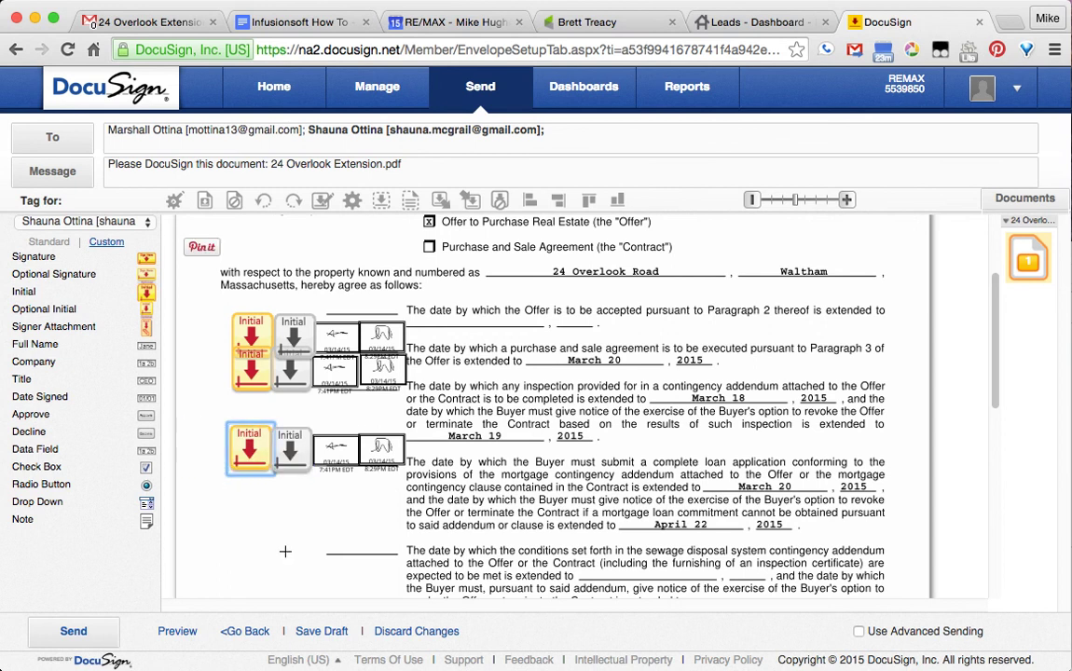
# Leave the Seller (or spouse) Sign Here at 100%, reselect the first signer, and send the envelope.
pyautogui.scroll(-5, 475, 503)
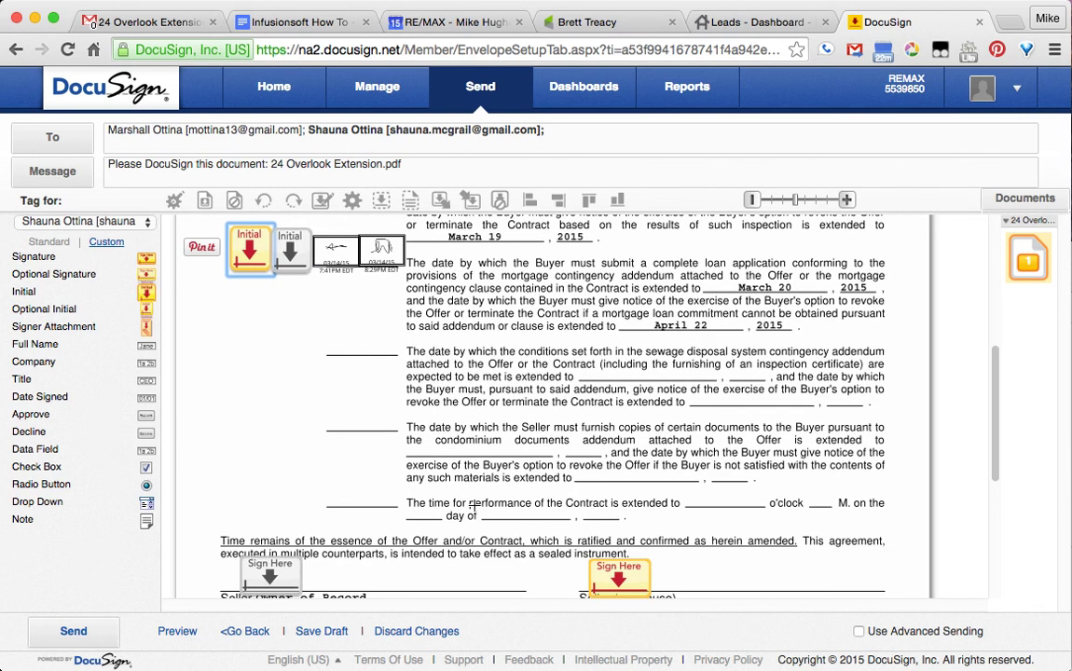
pyautogui.click(607, 506)
pyautogui.moveTo(577, 484)
pyautogui.mouseDown()
pyautogui.moveTo(574, 532)
pyautogui.moveTo(571, 483)
pyautogui.mouseUp()
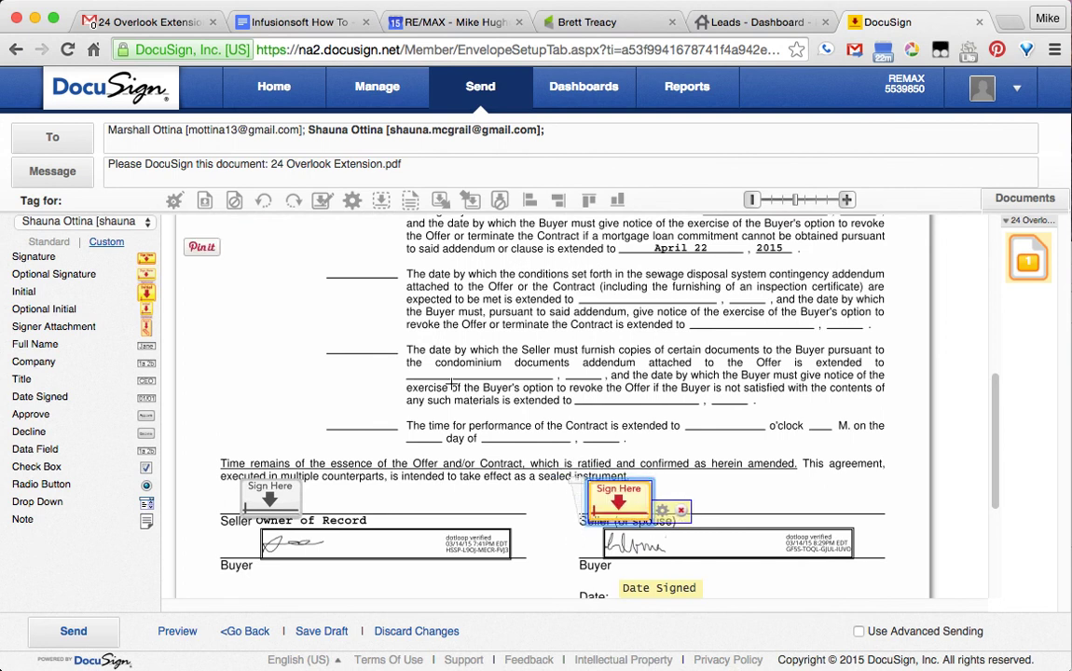
pyautogui.scroll(10, 304, 392)
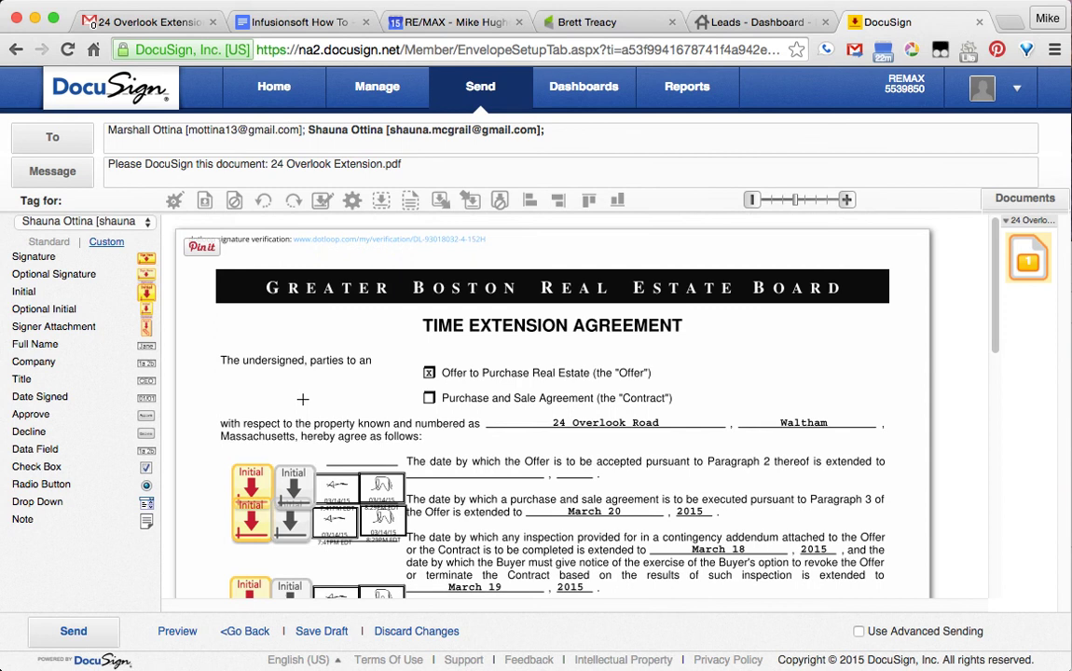
pyautogui.scroll(-3, 307, 317)
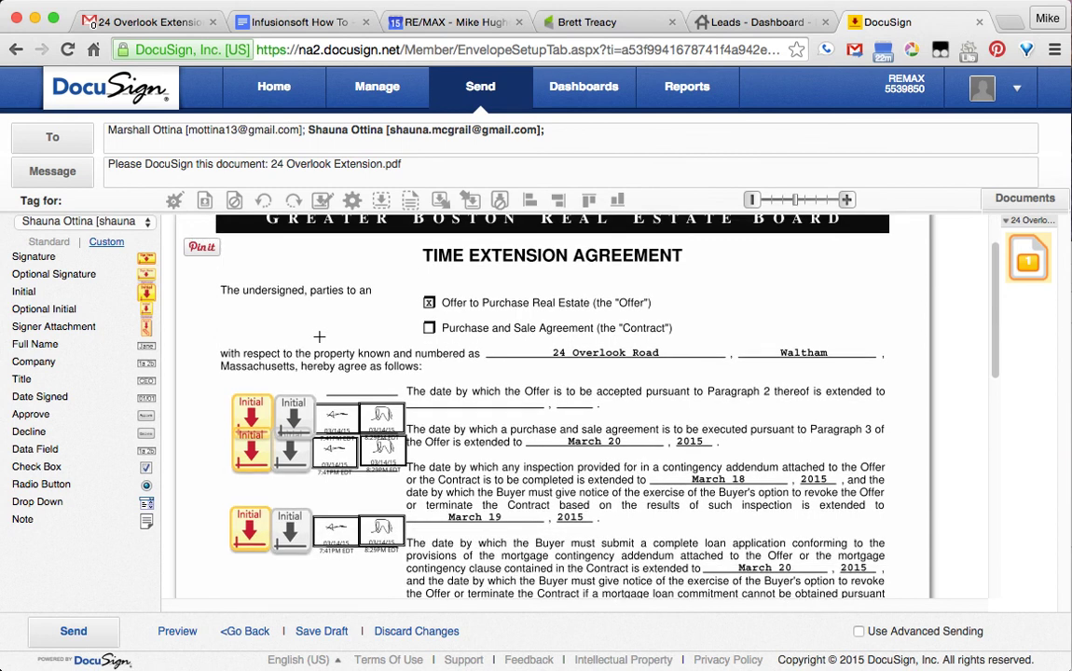
pyautogui.click(263, 134)
pyautogui.scroll(-15, 578, 469)
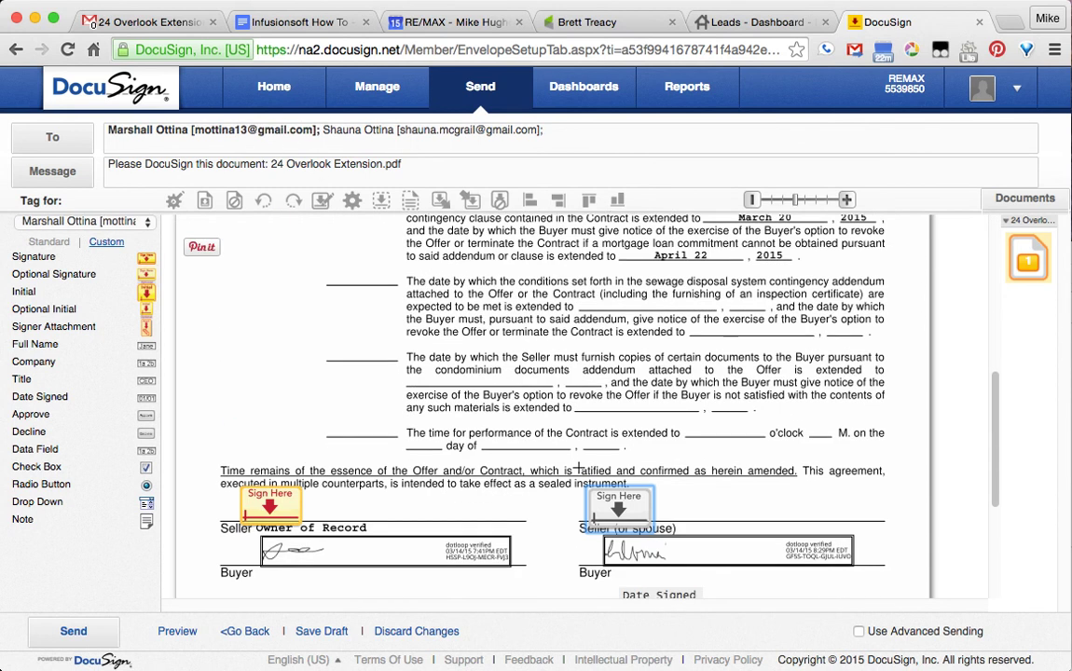
pyautogui.scroll(-10, 578, 469)
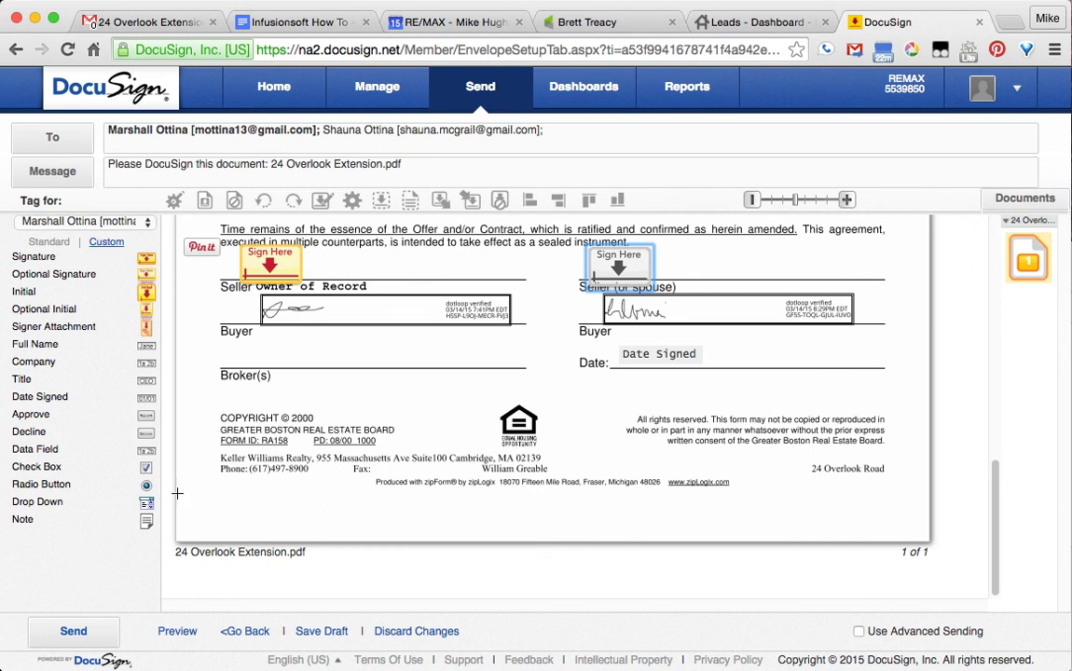
pyautogui.click(67, 630)
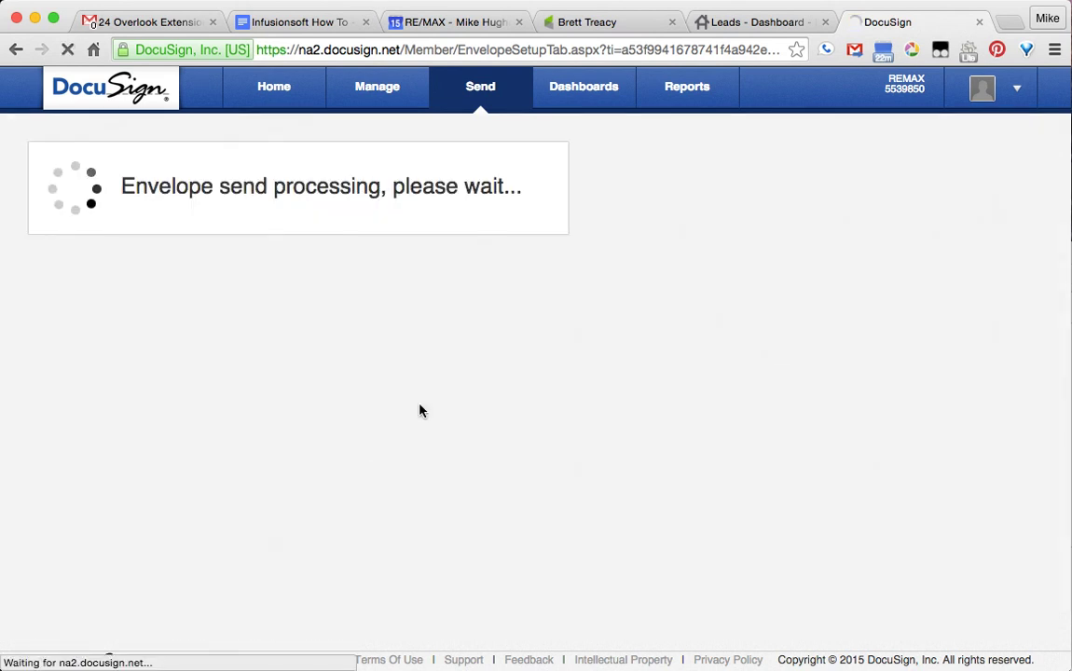